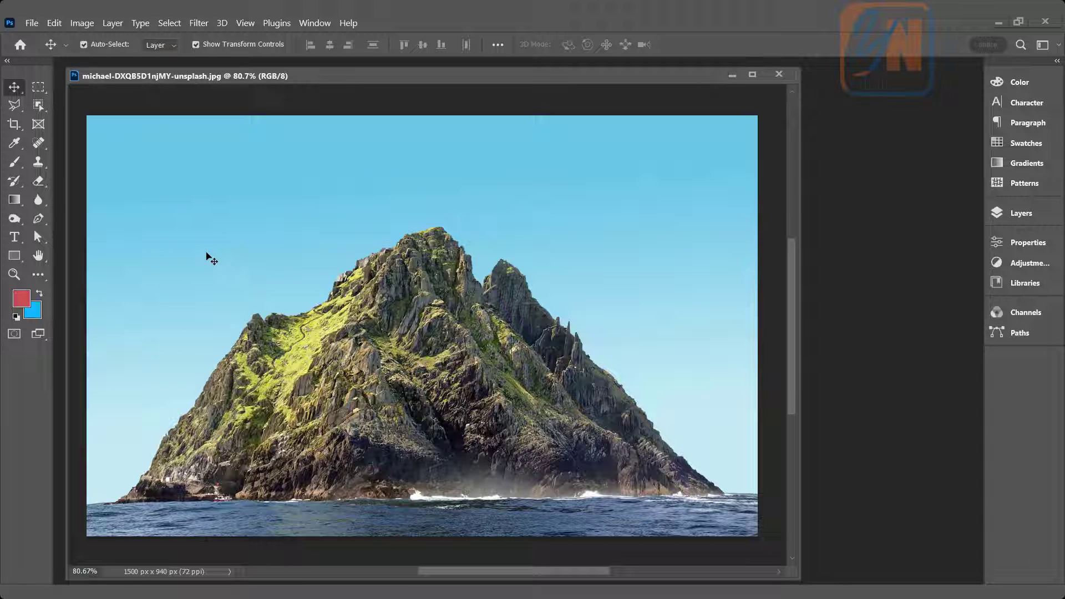
Show the layer list, try a 400 px soft Eraser stroke diagonally across the locked Background layer, and undo it
click(38, 182)
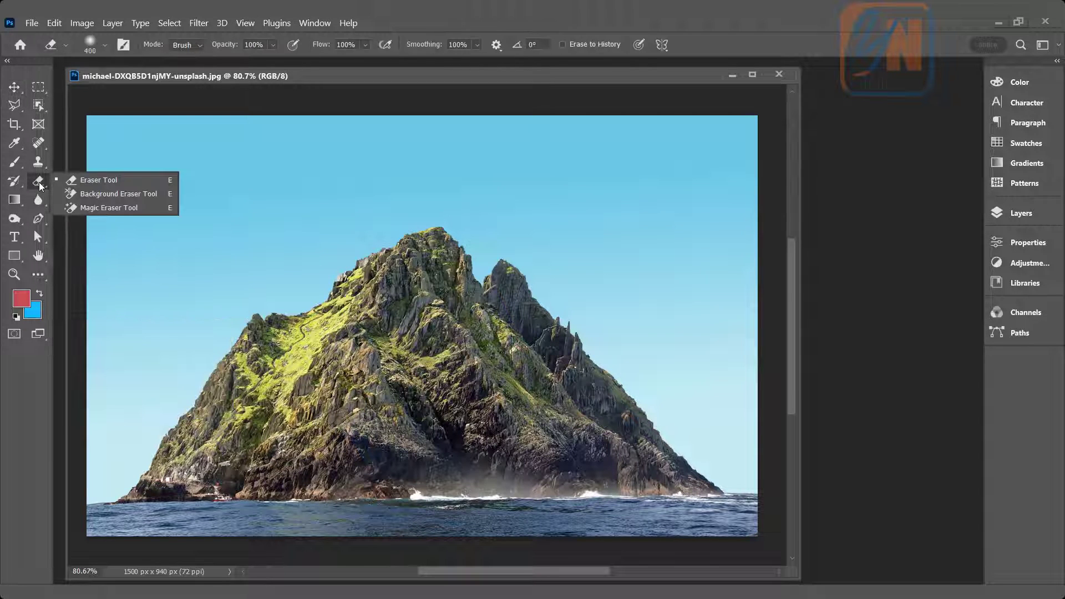
click(112, 180)
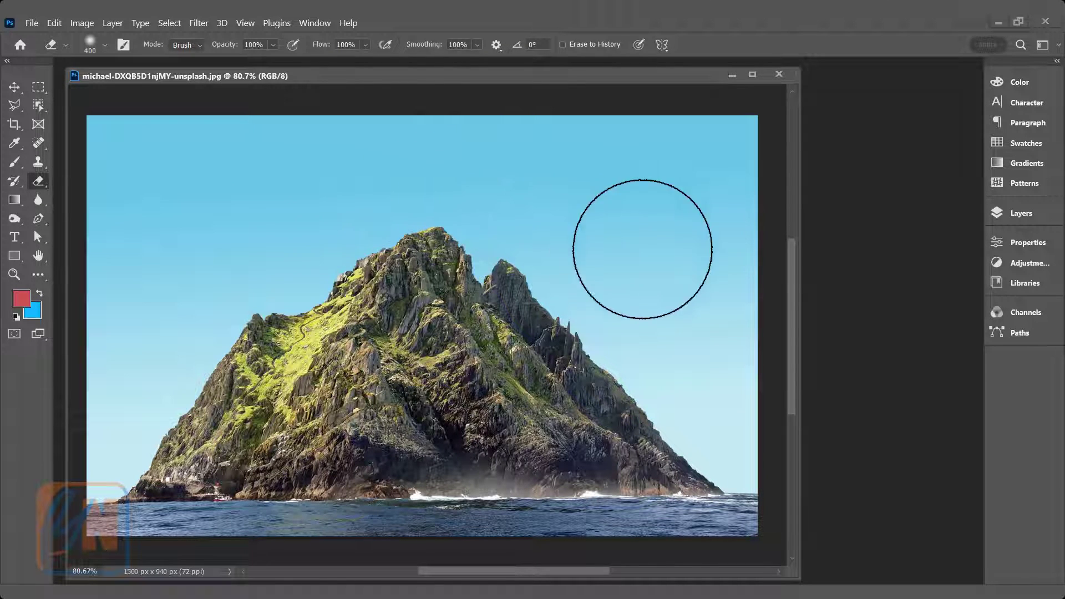
click(1003, 218)
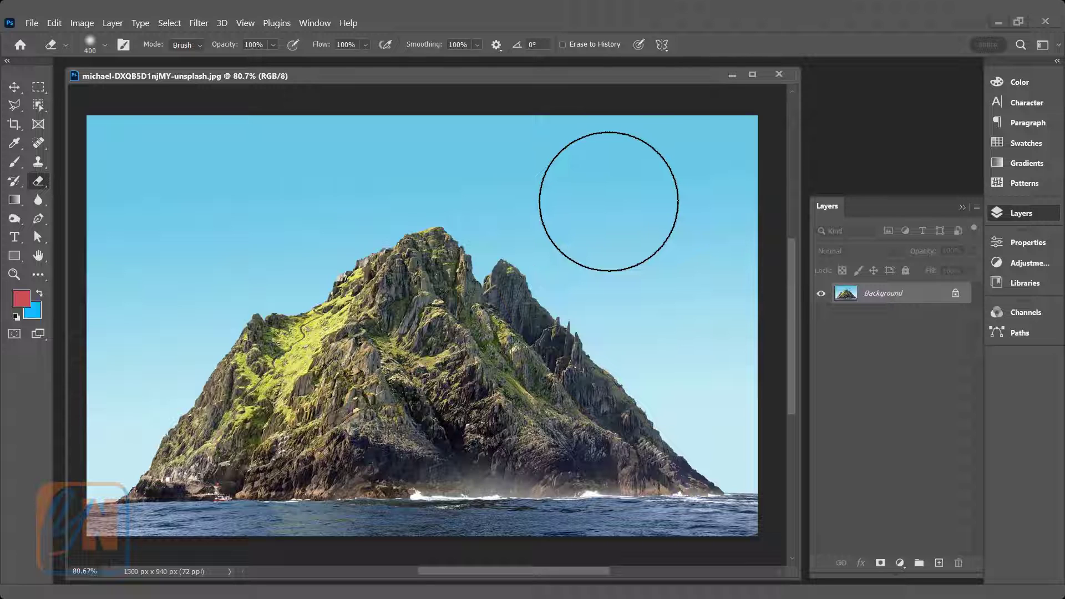
mouse_move(608, 201)
mouse_down()
mouse_move(535, 203)
mouse_move(504, 290)
mouse_move(360, 355)
mouse_move(280, 430)
mouse_up()
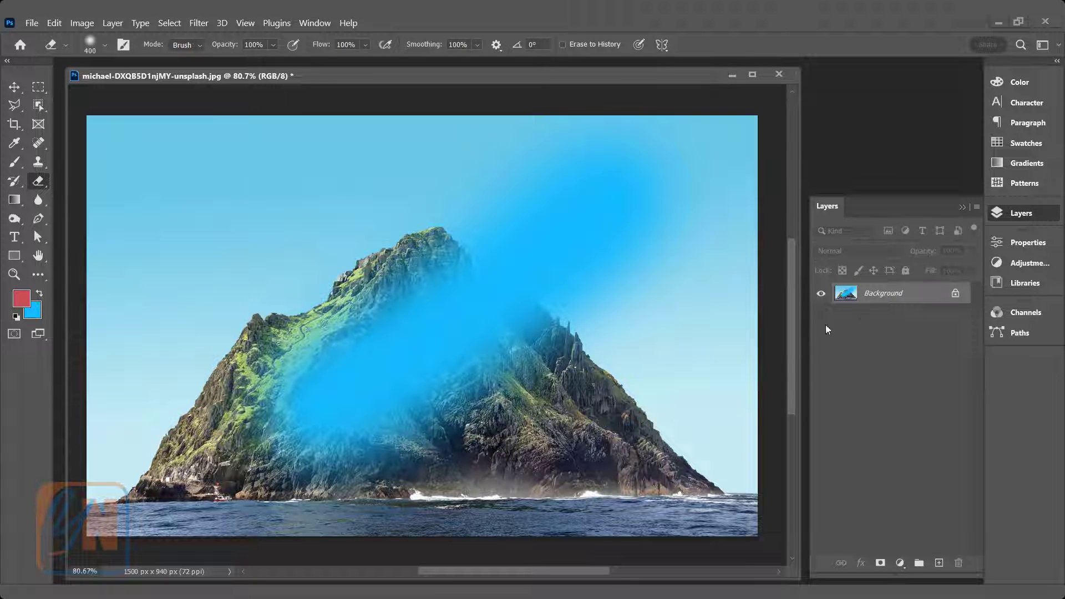
mouse_move(599, 205)
mouse_down()
mouse_move(324, 413)
mouse_move(494, 290)
mouse_up()
key(ctrl+z)
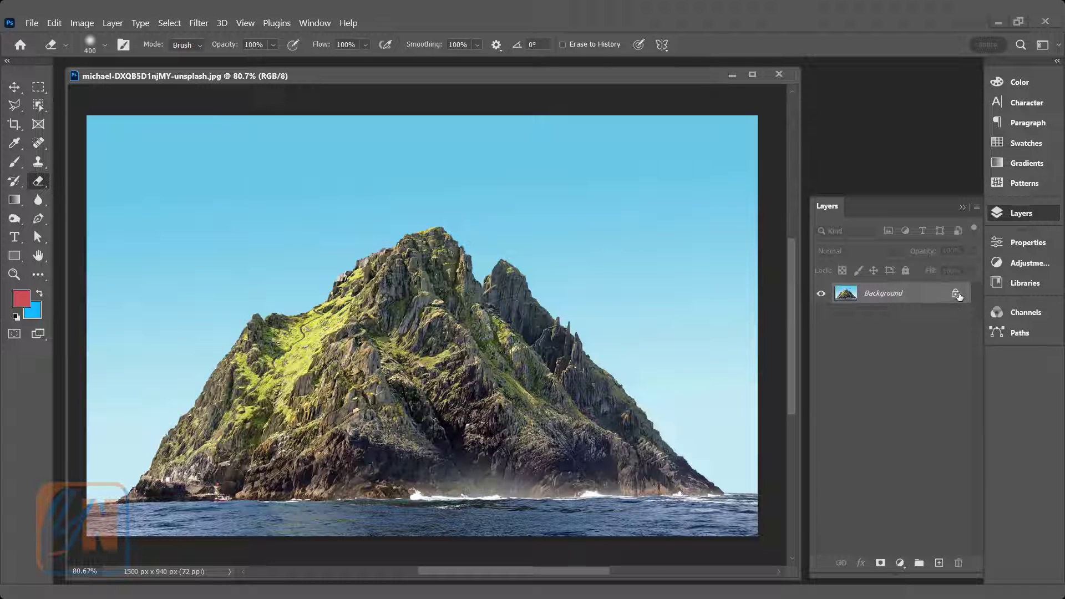
Unlock the Background layer and try an Eraser stroke from the sky into the mountain, undoing the stroke
click(958, 296)
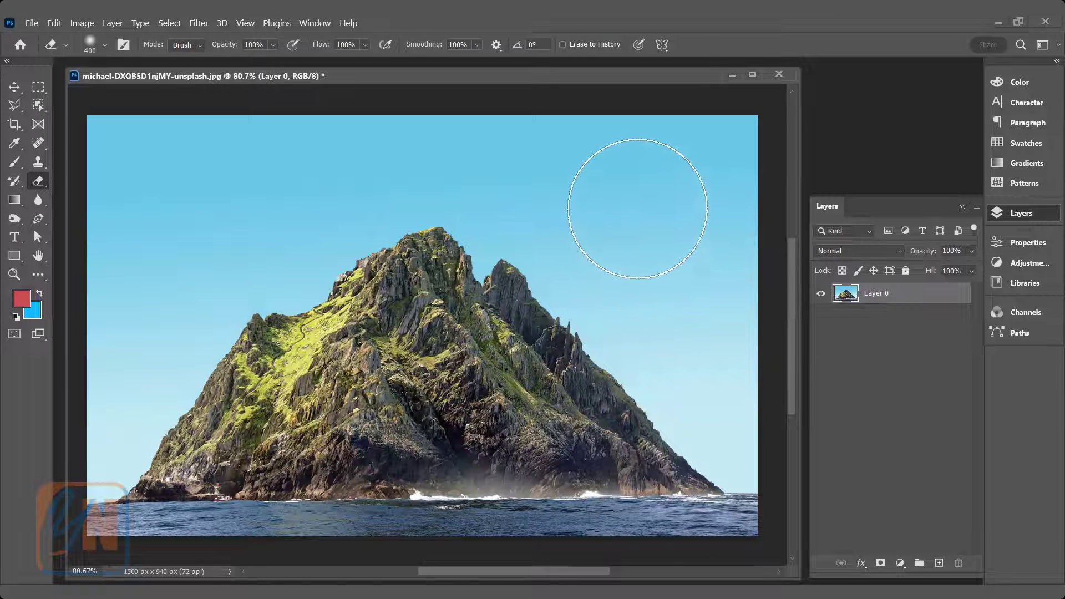
mouse_move(634, 205)
mouse_down()
mouse_move(548, 244)
mouse_move(443, 344)
mouse_move(297, 396)
mouse_move(466, 314)
mouse_move(570, 209)
mouse_move(284, 419)
mouse_move(508, 233)
mouse_move(518, 275)
mouse_move(561, 261)
mouse_move(575, 190)
mouse_move(580, 204)
mouse_move(552, 225)
mouse_move(518, 298)
mouse_up()
key(ctrl+z)
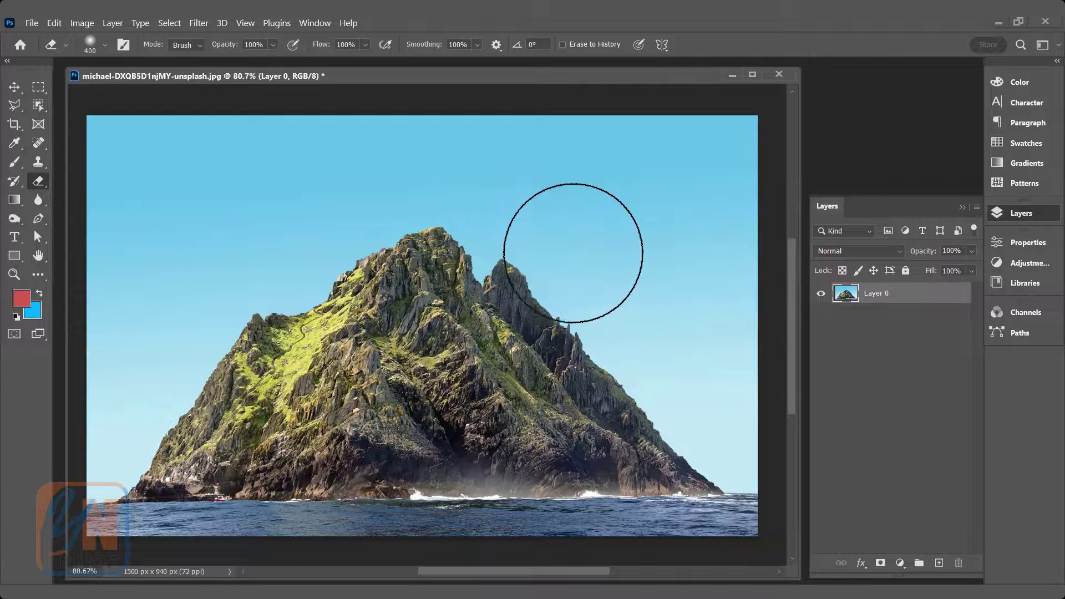
Add a new empty layer above the mountain photo and activate the Brush tool
click(939, 563)
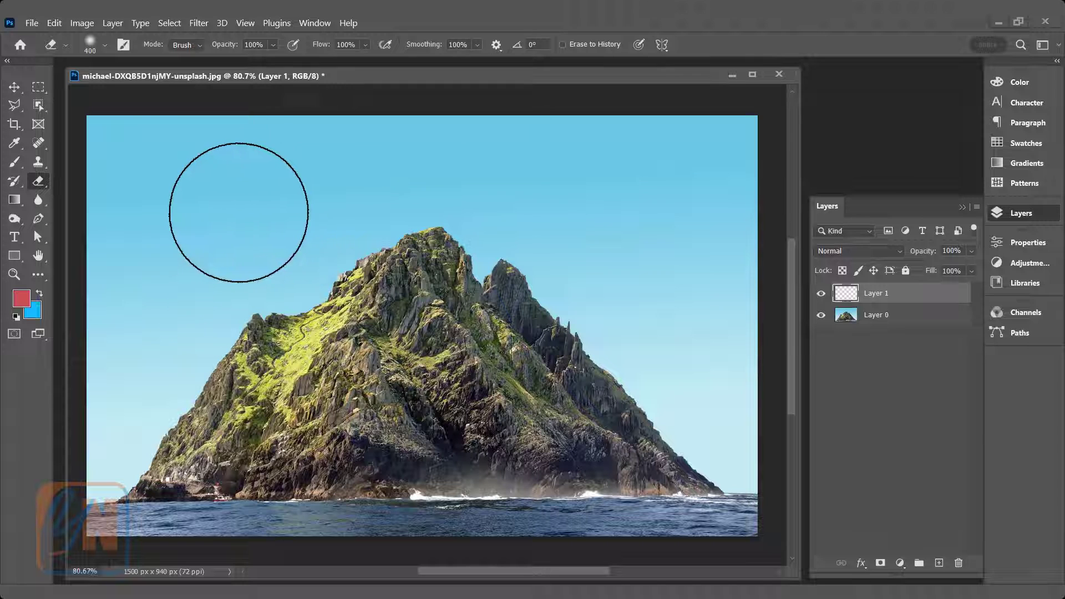
right_click(11, 167)
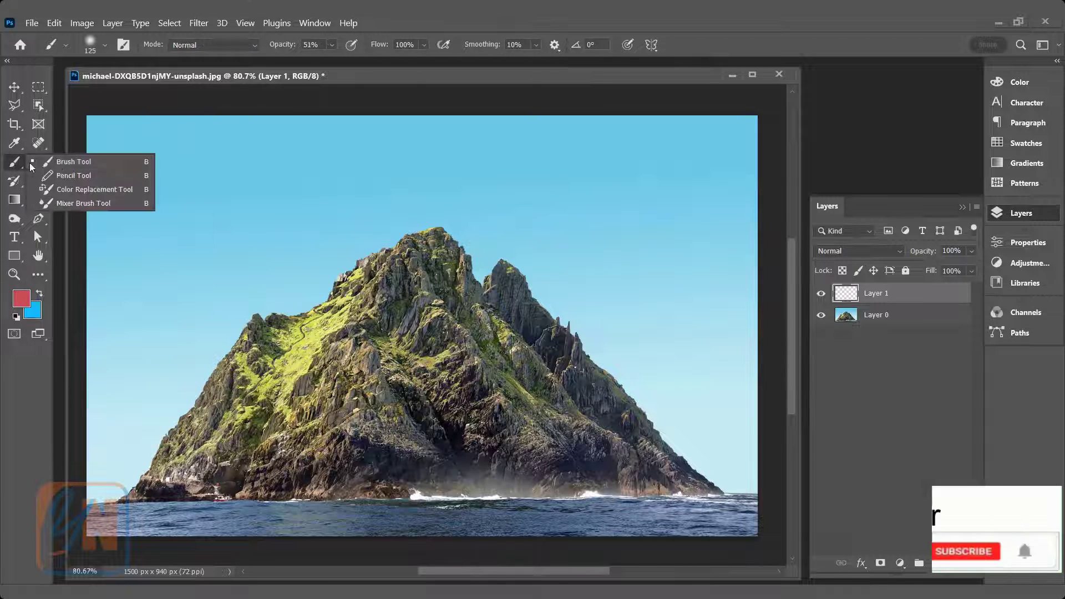
click(63, 159)
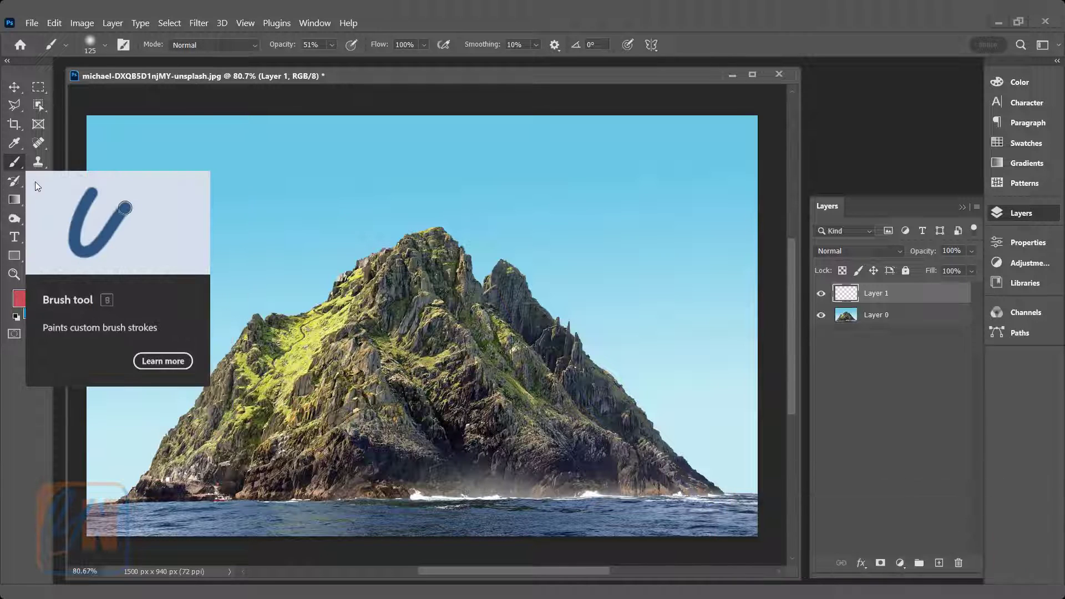
Compare the size, hardness and preset options of the Brush tool with those of the Eraser tool
click(104, 47)
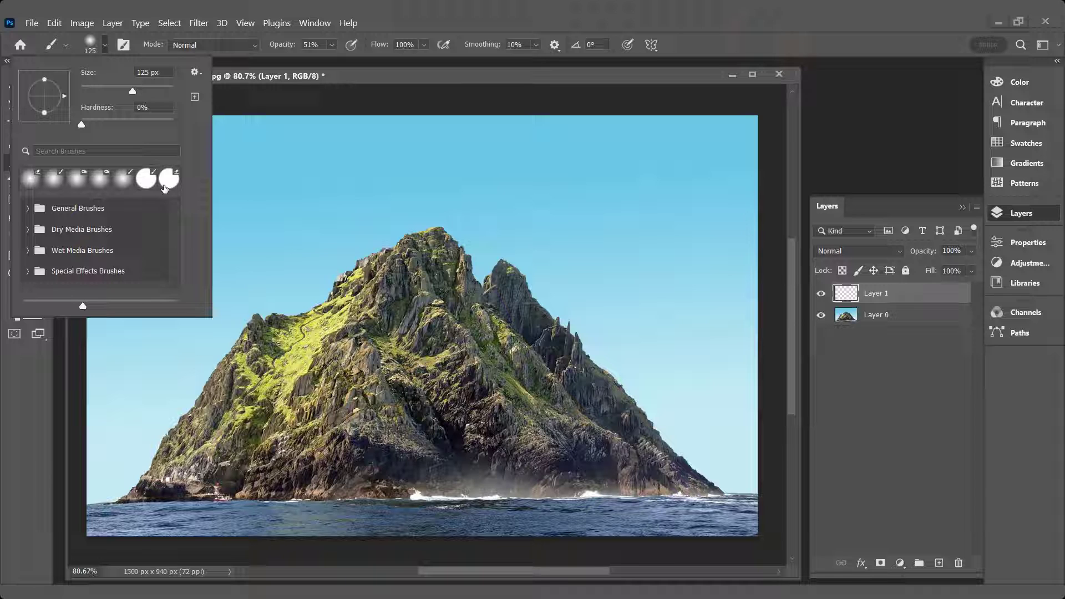
click(262, 69)
click(40, 182)
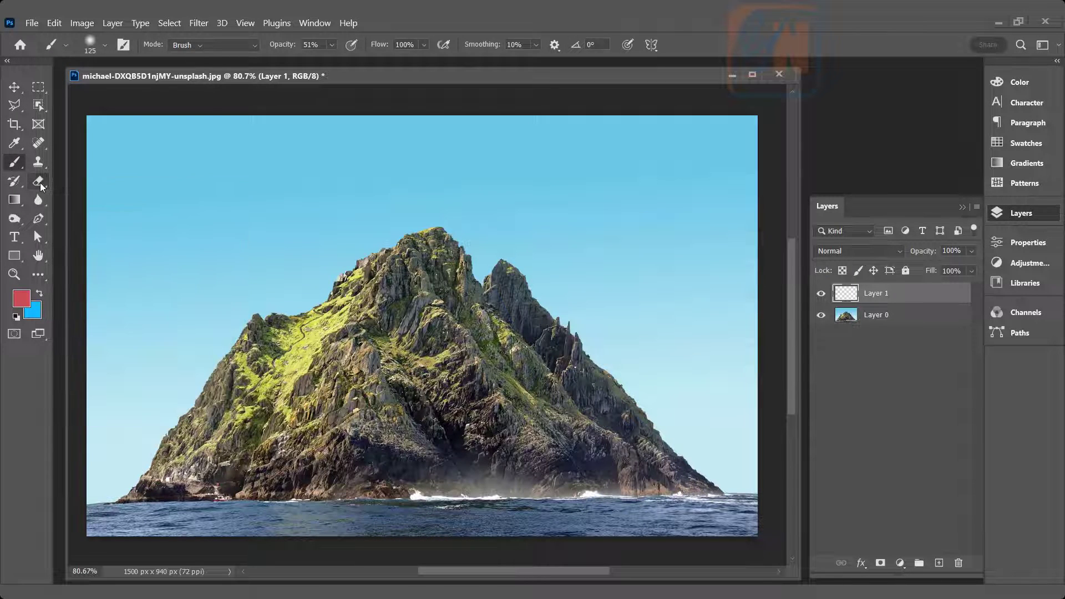
click(105, 45)
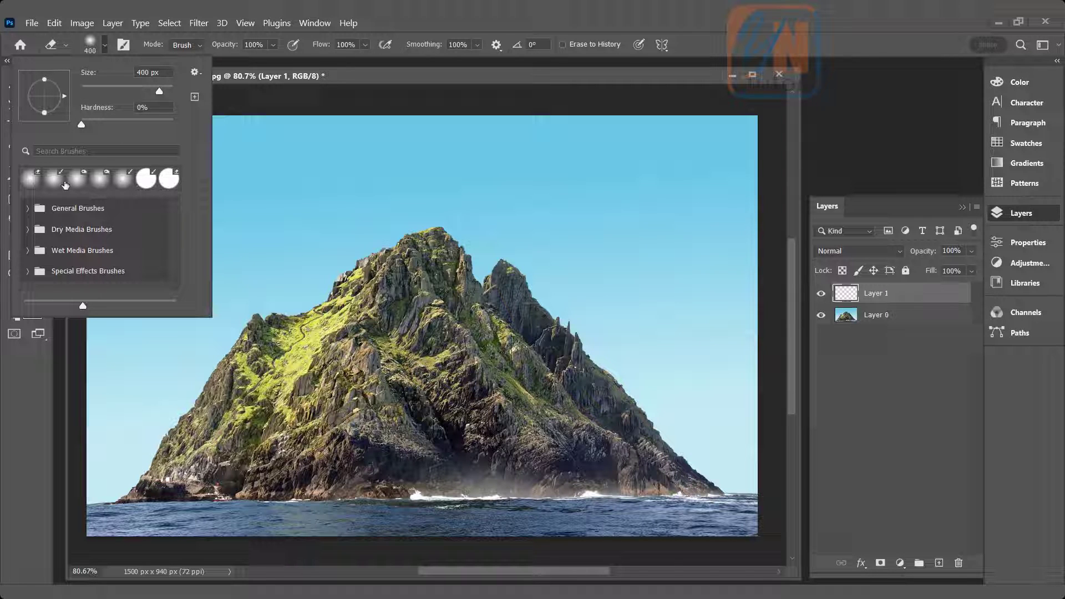
click(260, 78)
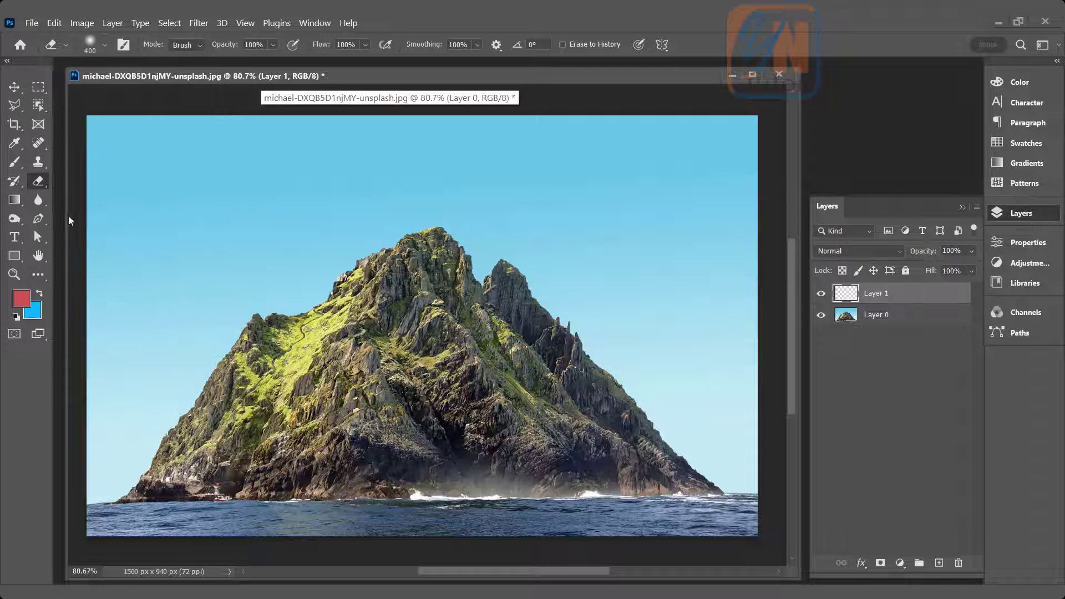
Give the Brush tool a hard edge by setting its hardness to 100%
click(14, 163)
click(104, 45)
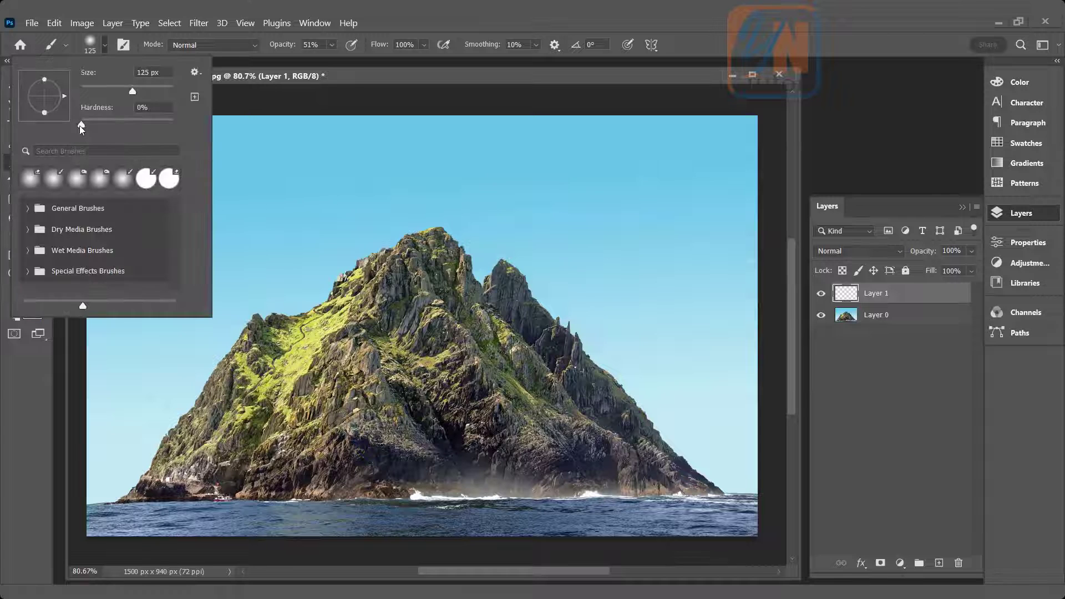
mouse_move(82, 126)
mouse_down()
mouse_move(167, 125)
mouse_move(195, 137)
mouse_up()
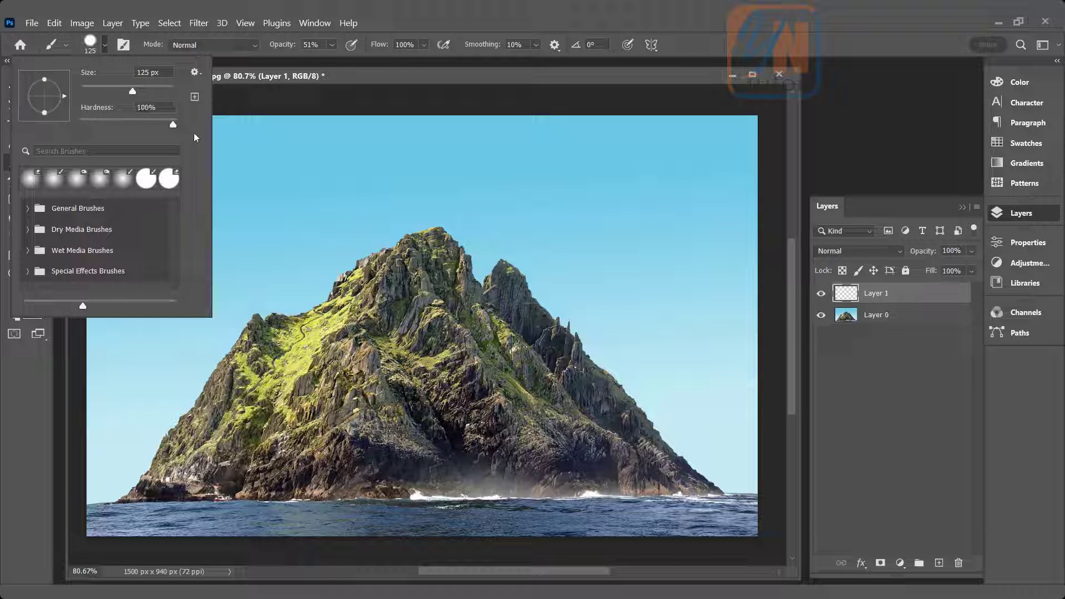
click(308, 106)
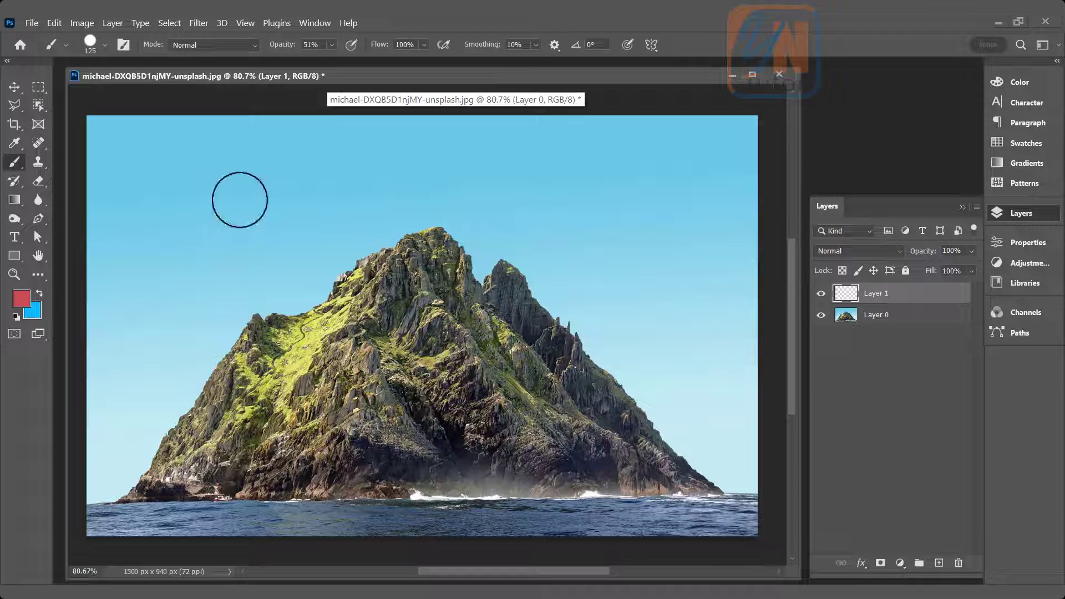
Set the foreground color to near-white fdfafa and return to the Brush tool
click(21, 300)
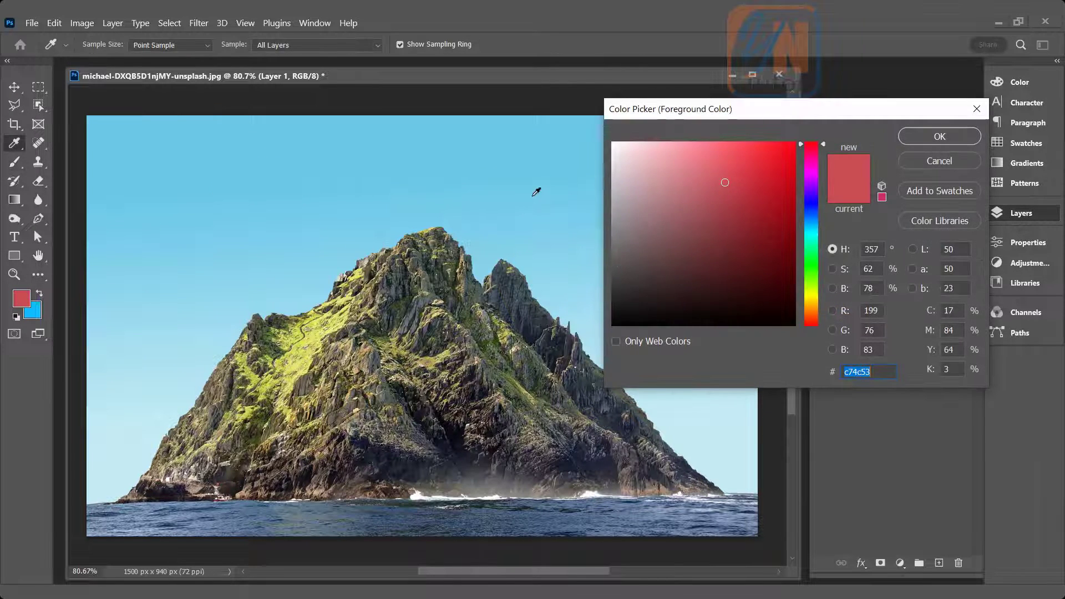
click(614, 144)
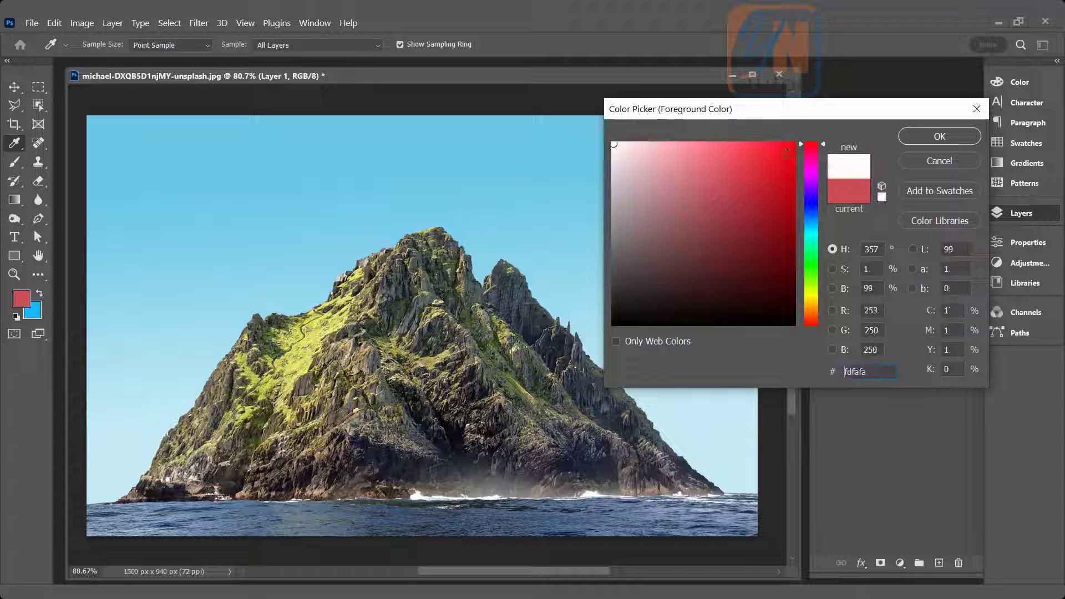
click(909, 138)
key(b)
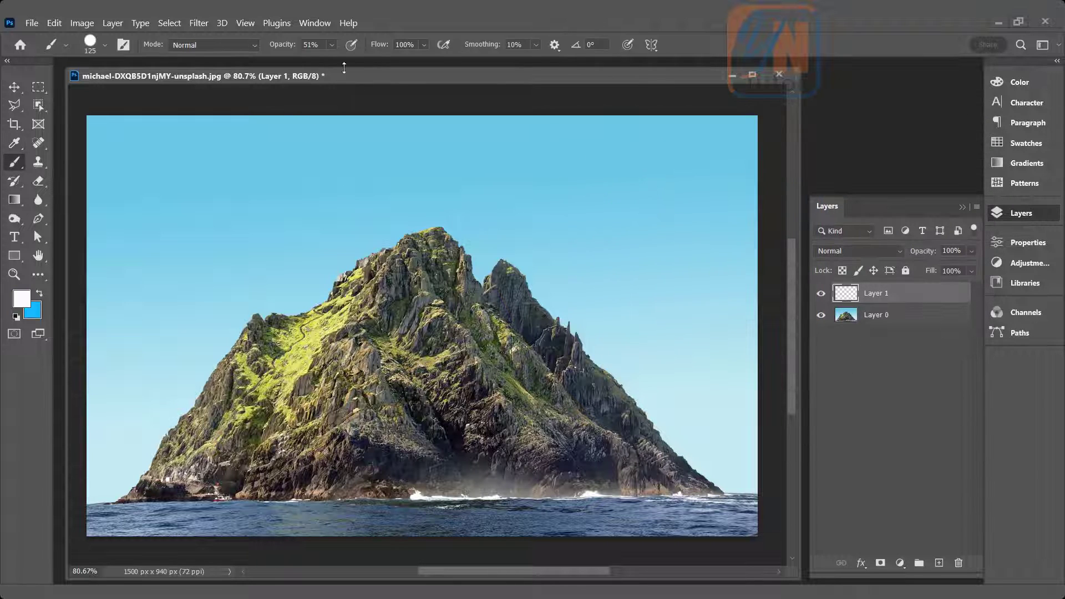
Set the brush opacity to 100% and paint one 125 px white dot in the sky left of the peak
click(332, 45)
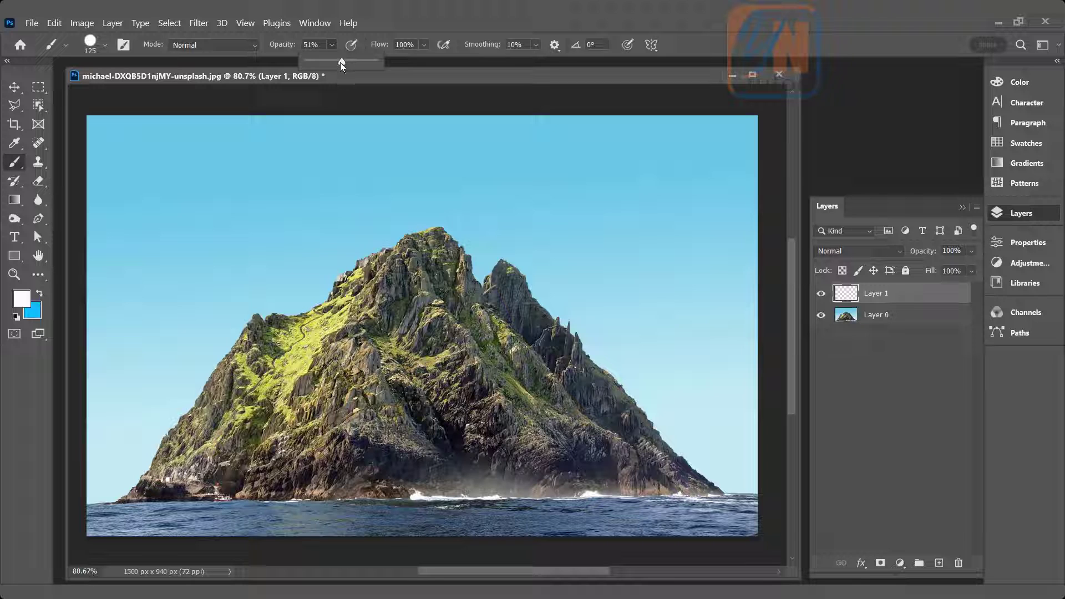
drag(341, 63, 413, 69)
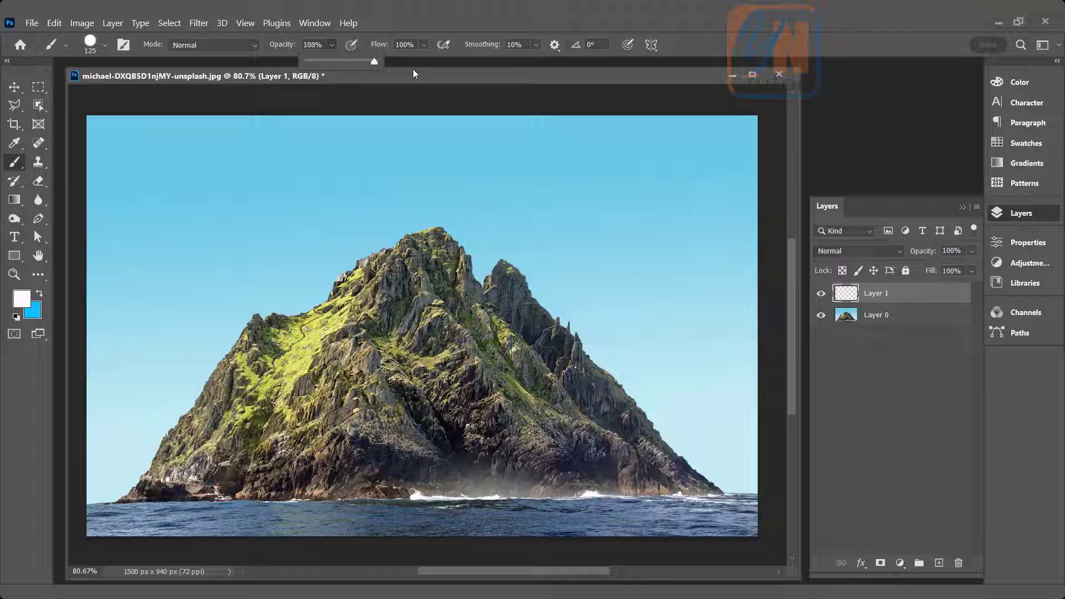
click(246, 197)
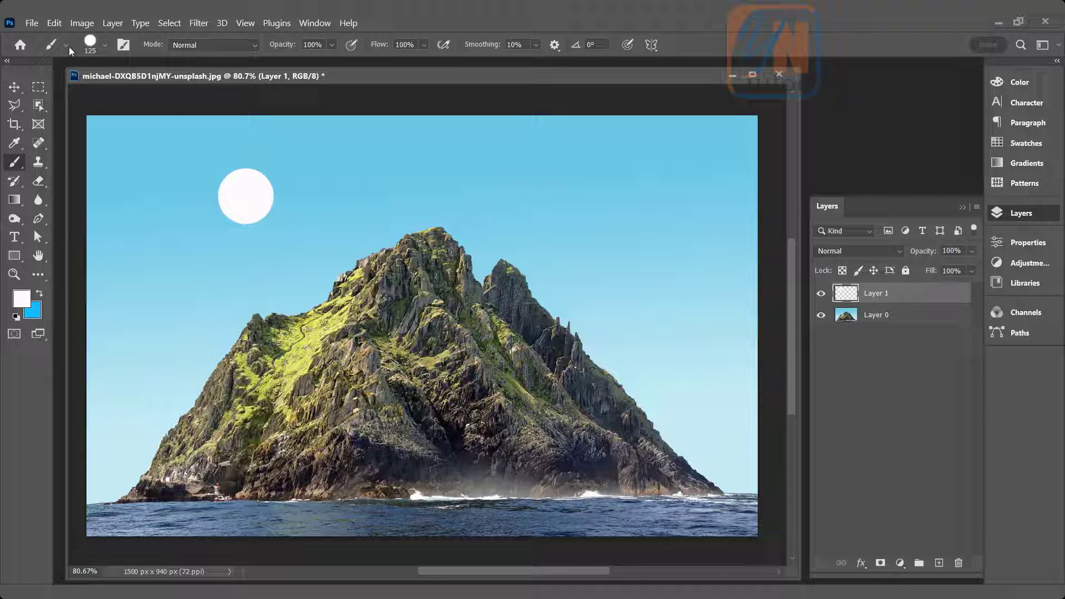
Reduce the brush size to 100 px and add overlapping white dabs on both sides of the dot to build a cloud
click(105, 46)
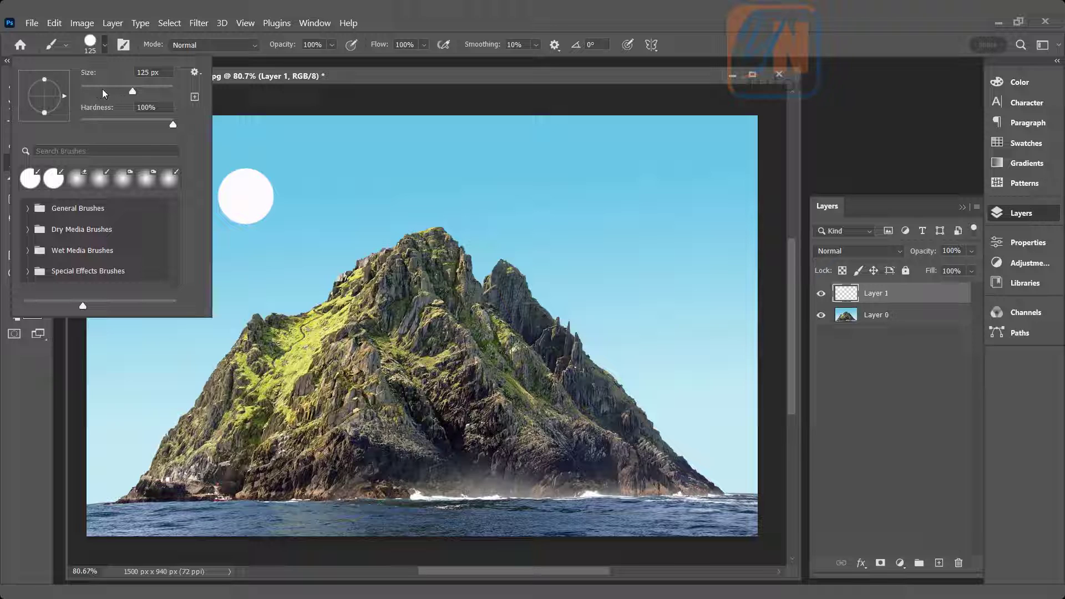
click(264, 79)
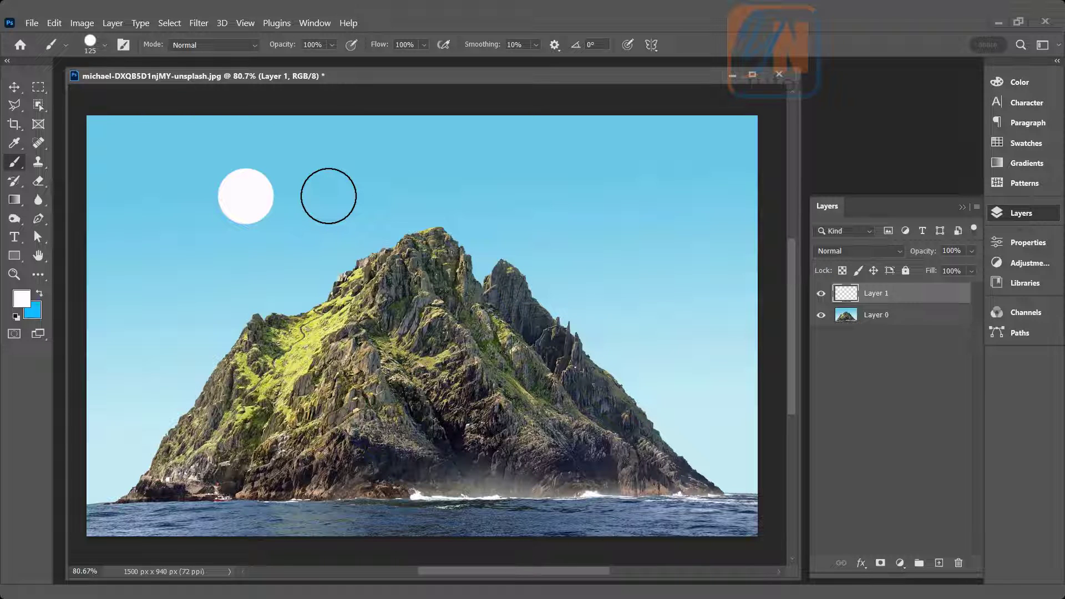
key(bracketleft)
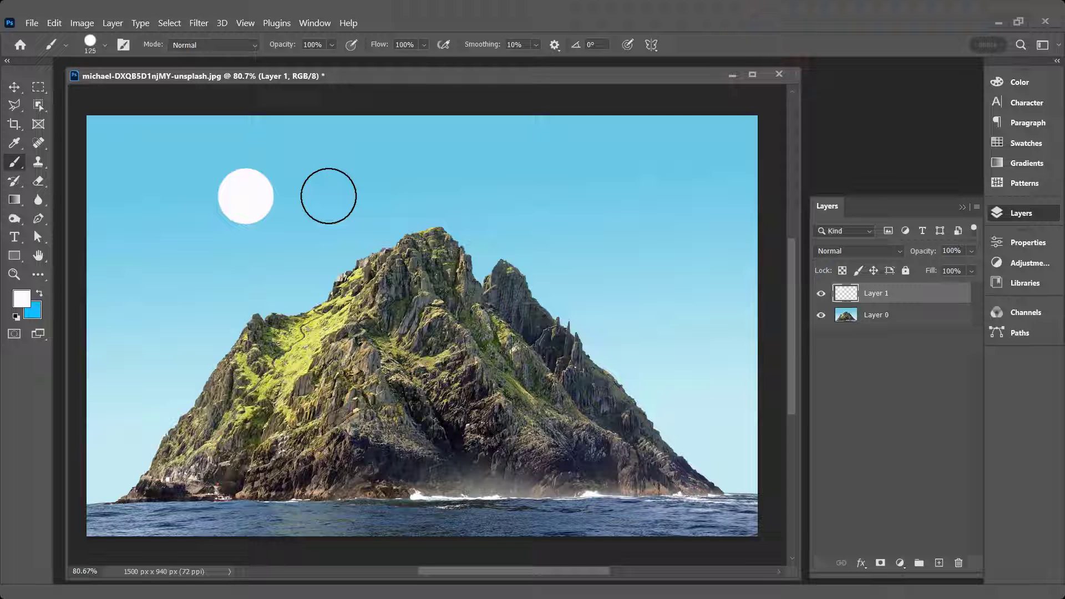
key(bracketleft)
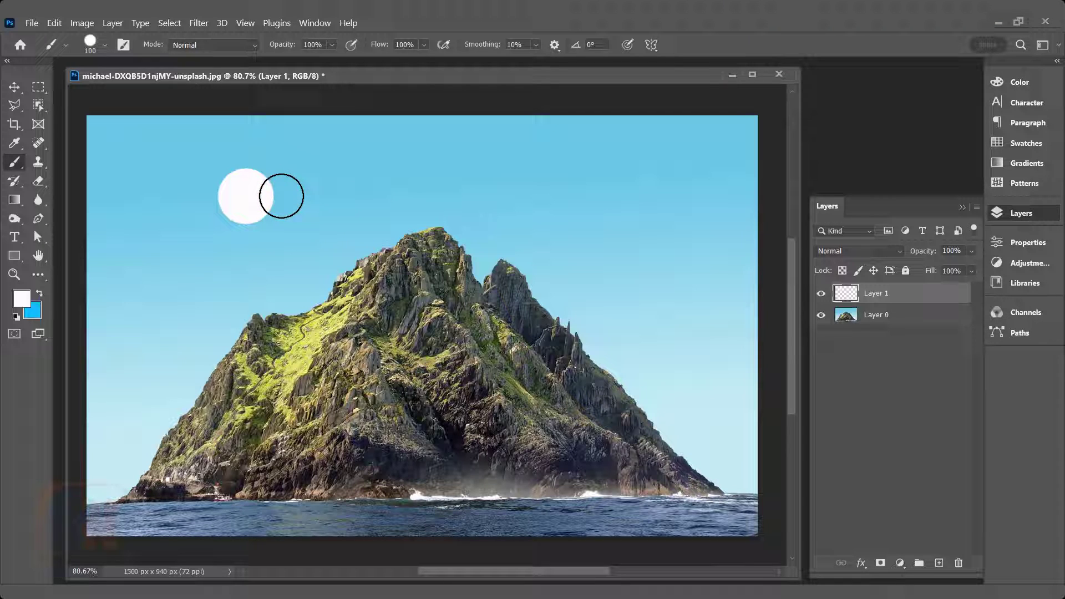
click(281, 196)
click(208, 198)
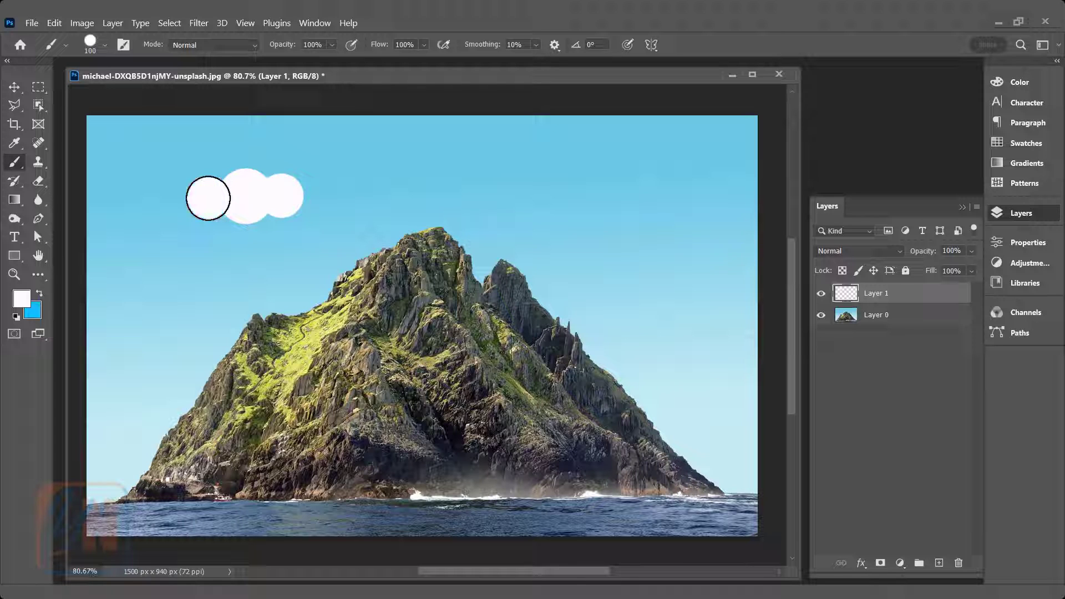
click(236, 208)
Reduce the brush size to 70 px and paint smaller white dabs at both ends of the cloud
key(bracketleft)
key(bracketleft)
key(bracketleft)
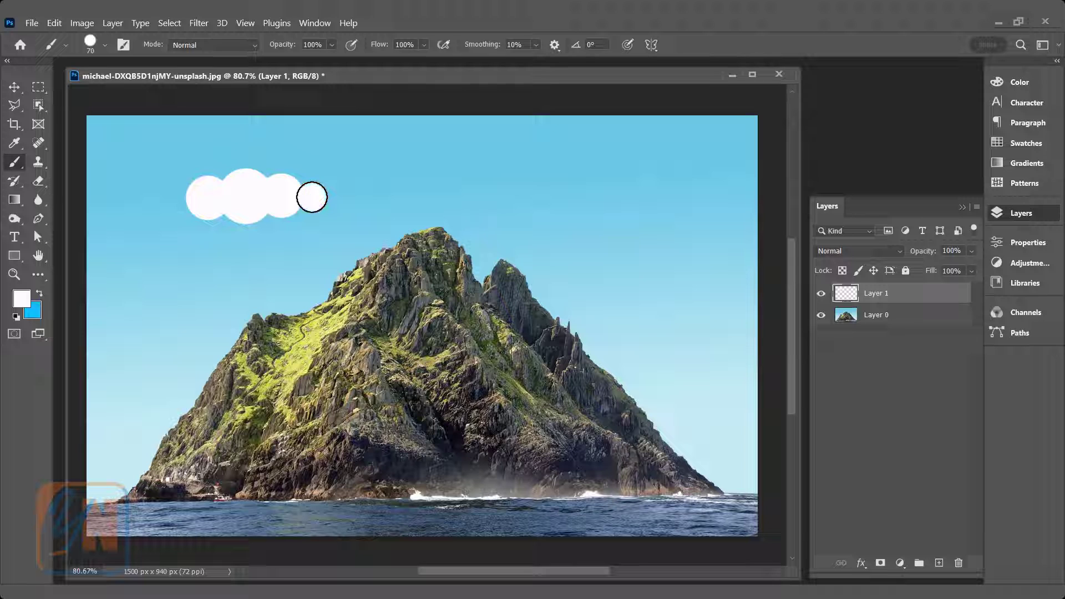
click(180, 200)
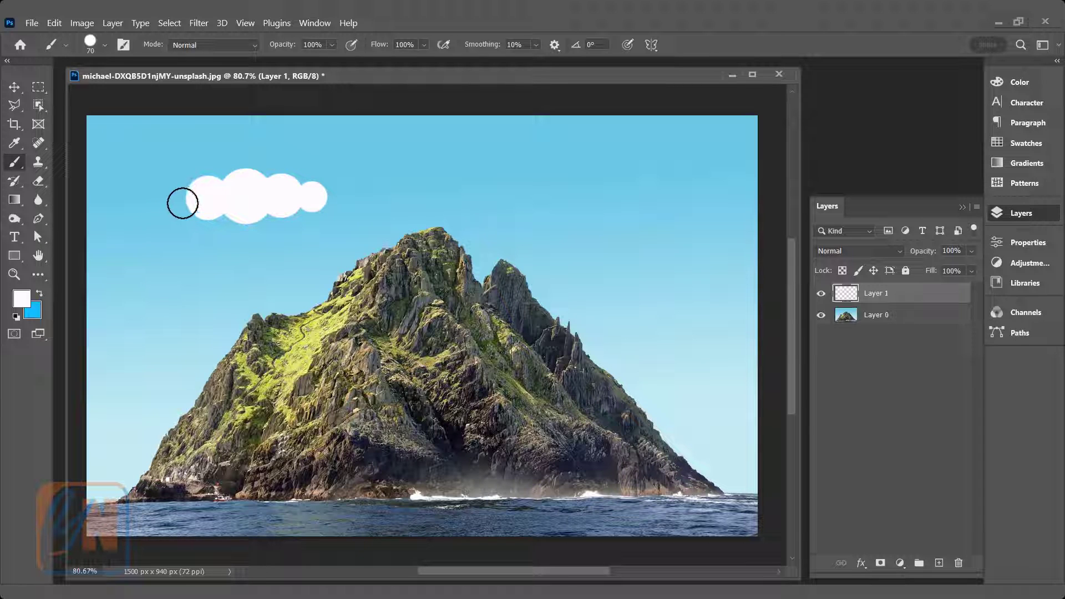
Fade out the lower edge of the cloud with the soft Eraser set to 146 px and 0% hardness
click(39, 182)
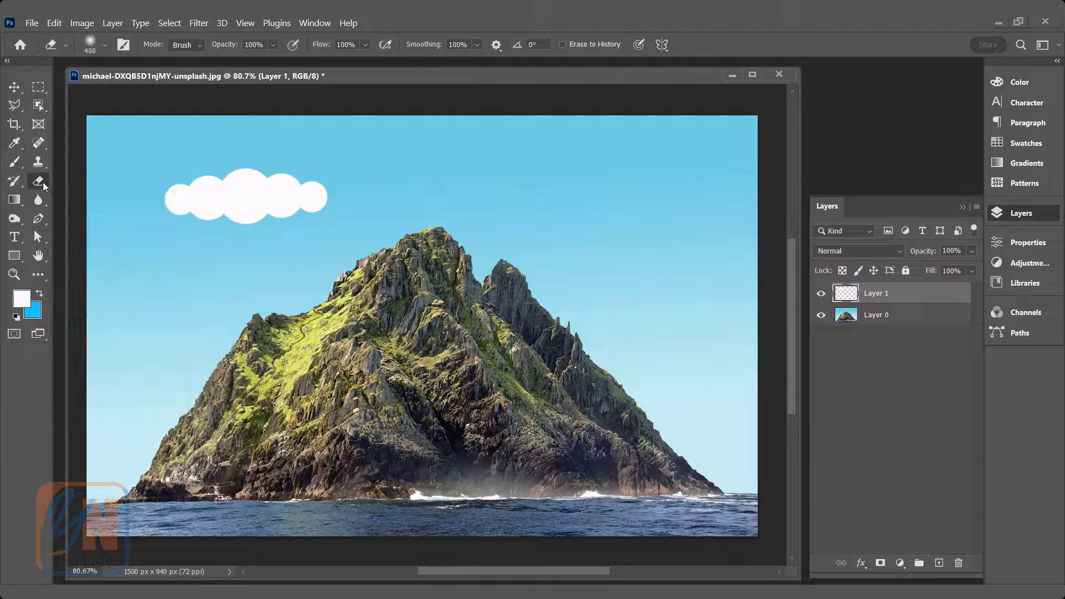
click(105, 45)
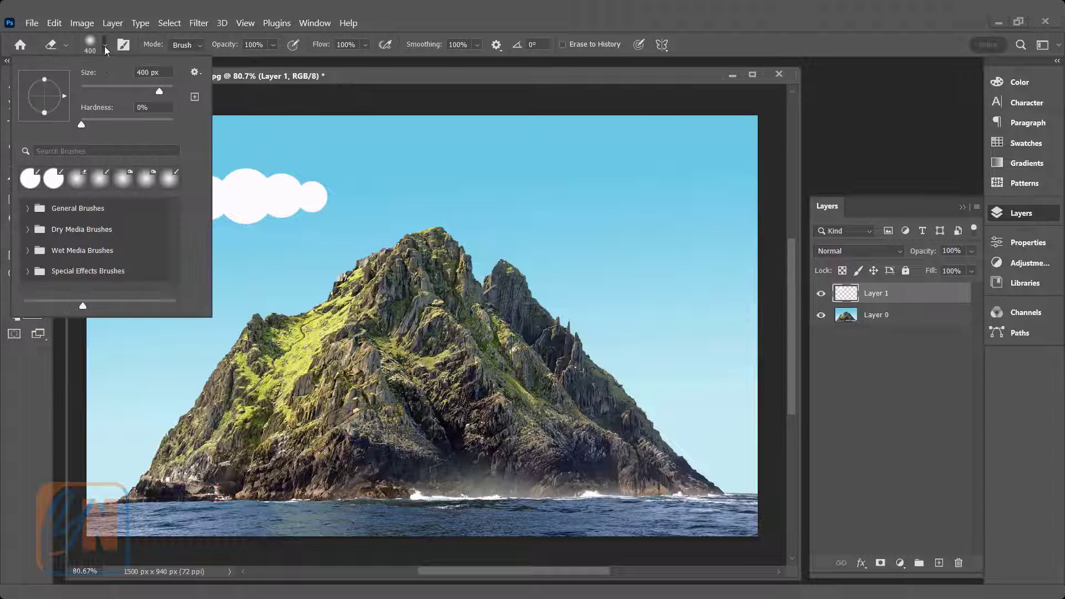
drag(158, 93, 139, 95)
click(280, 231)
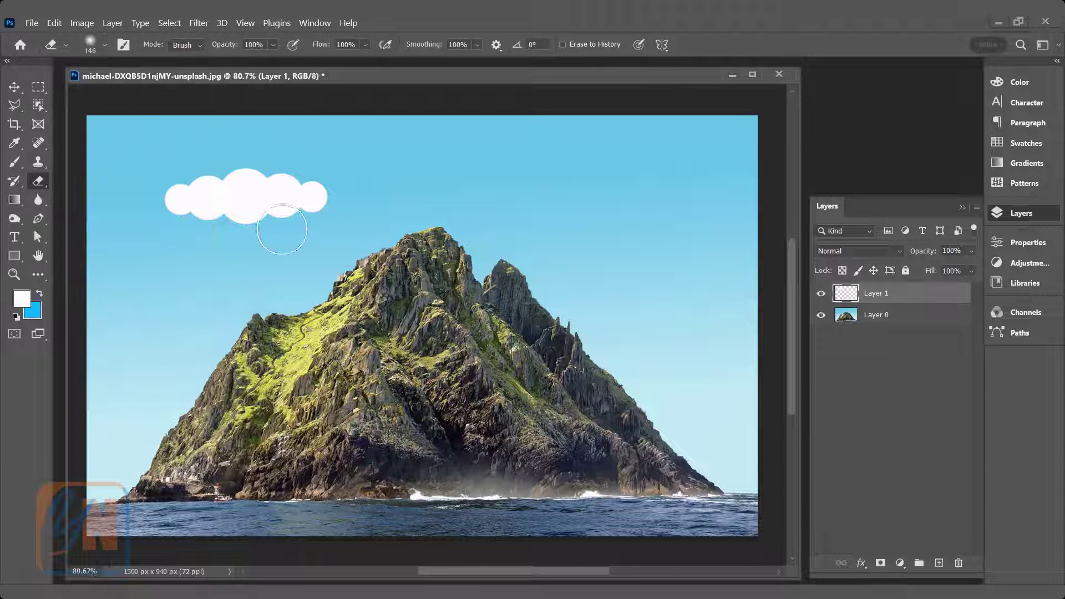
mouse_move(222, 221)
mouse_down()
mouse_move(330, 221)
mouse_move(139, 232)
mouse_move(169, 223)
mouse_move(306, 224)
mouse_move(145, 230)
mouse_move(315, 230)
mouse_move(182, 223)
mouse_move(305, 219)
mouse_up()
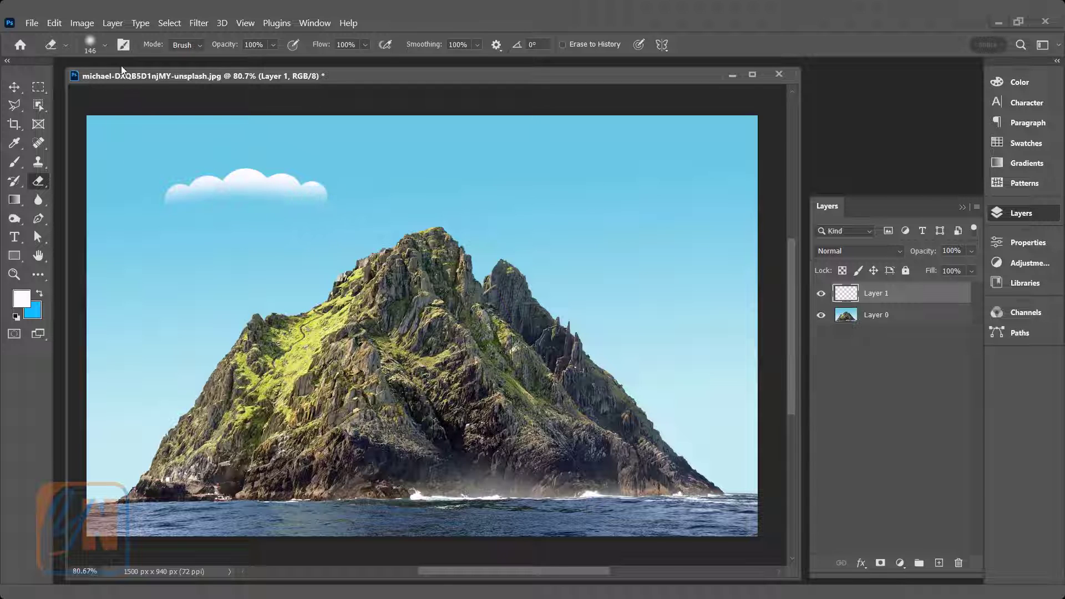
Raise the Eraser's hardness to maximum at 146 px and try a hard-edged erase along the cloud's lower edge
click(105, 45)
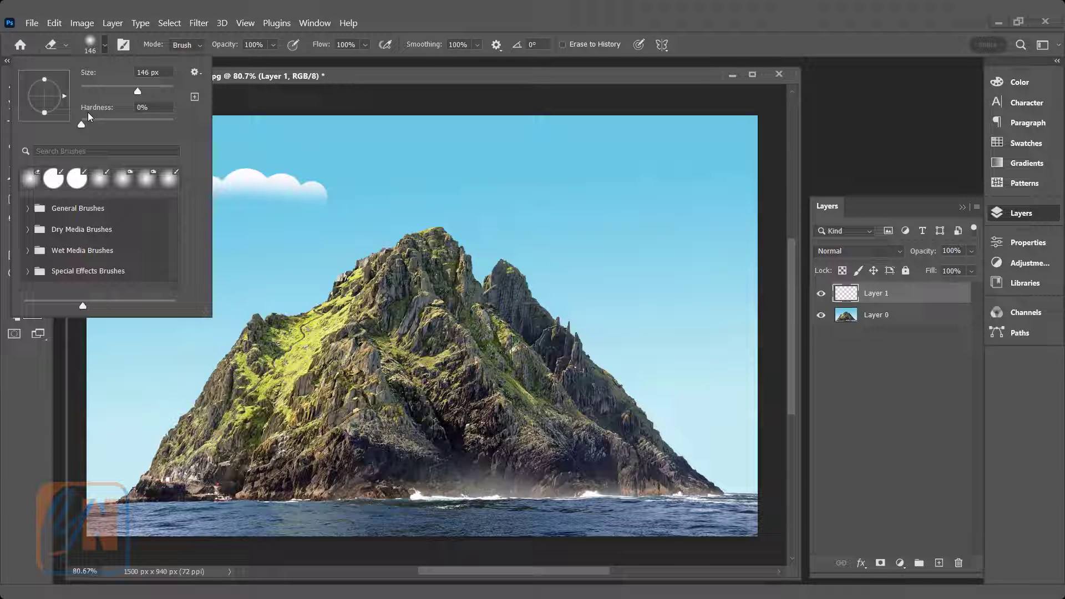
mouse_move(82, 124)
mouse_down()
mouse_move(221, 124)
mouse_move(254, 92)
mouse_up()
click(264, 79)
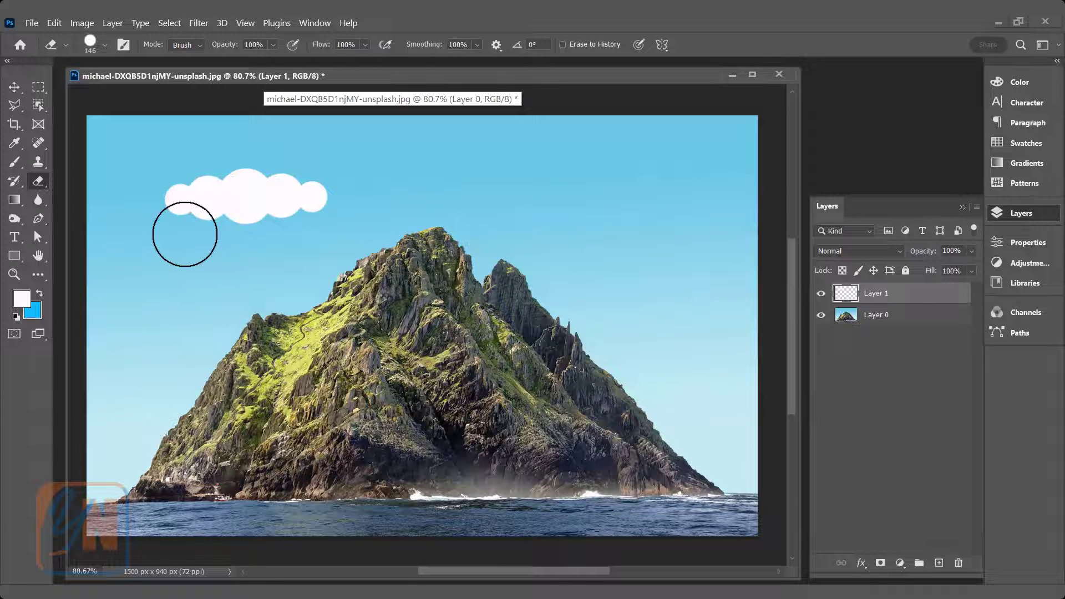
mouse_move(184, 234)
mouse_down()
mouse_move(259, 232)
mouse_move(187, 233)
mouse_up()
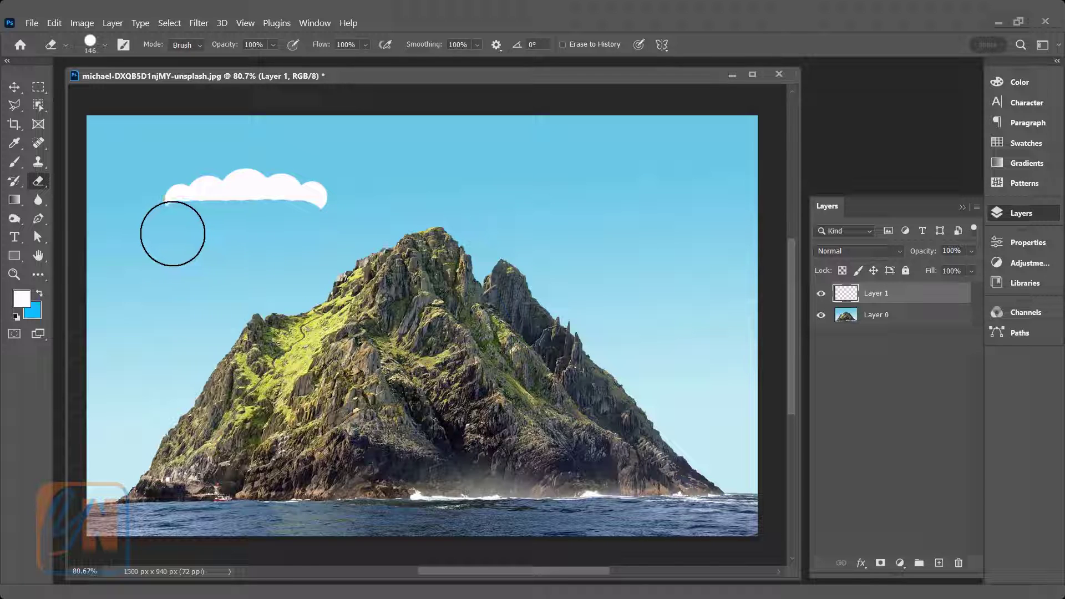
Set the Eraser's hardness to 0%, restore the cloud, softly erase its lower edge once, and undo that erase
click(104, 45)
drag(169, 122, 80, 132)
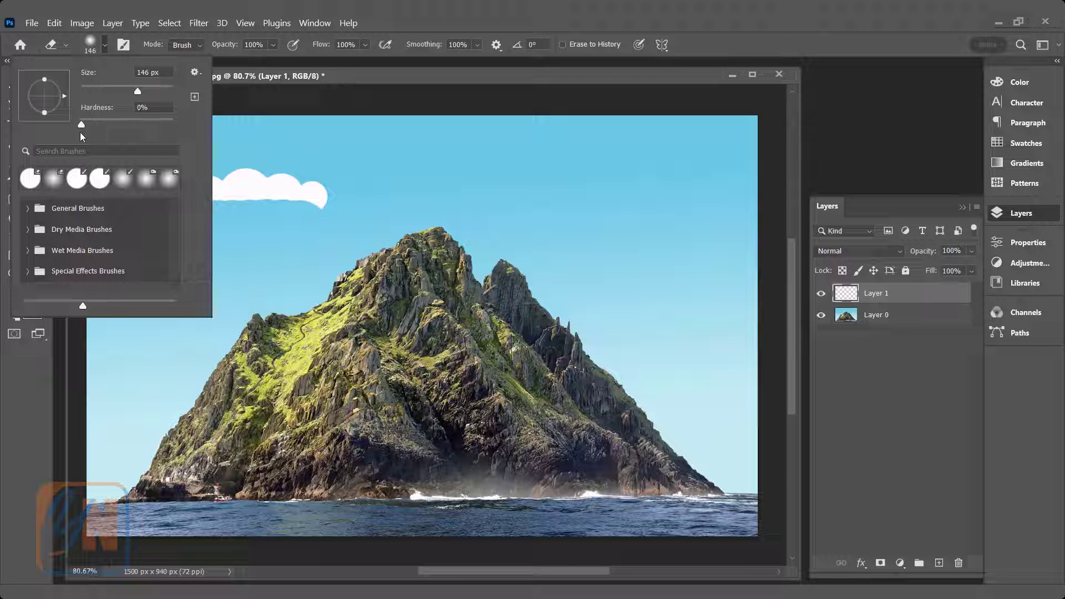
click(255, 84)
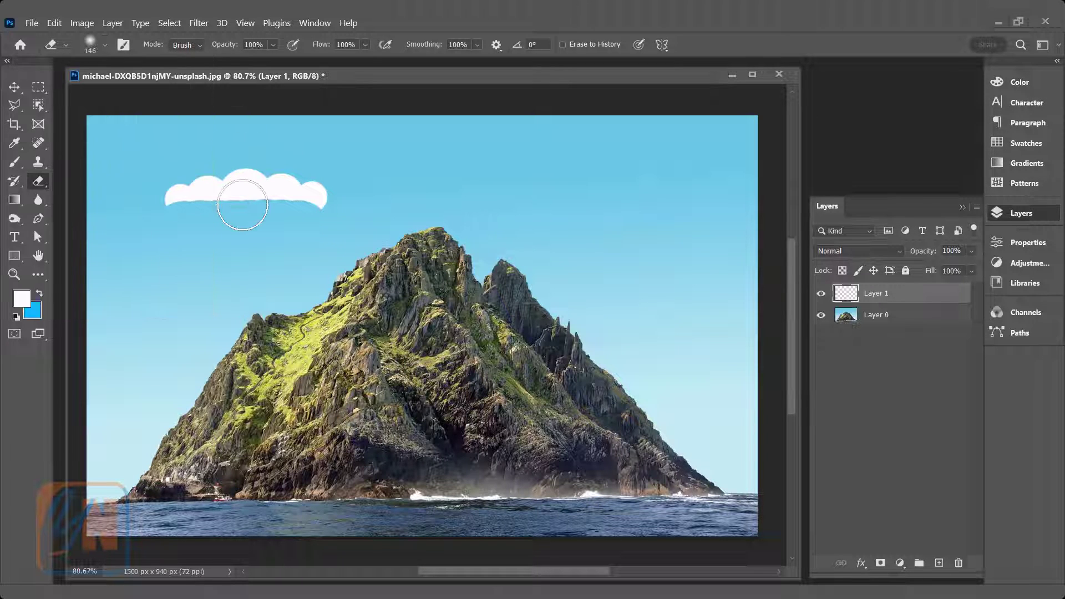
key(ctrl+z)
drag(150, 228, 350, 226)
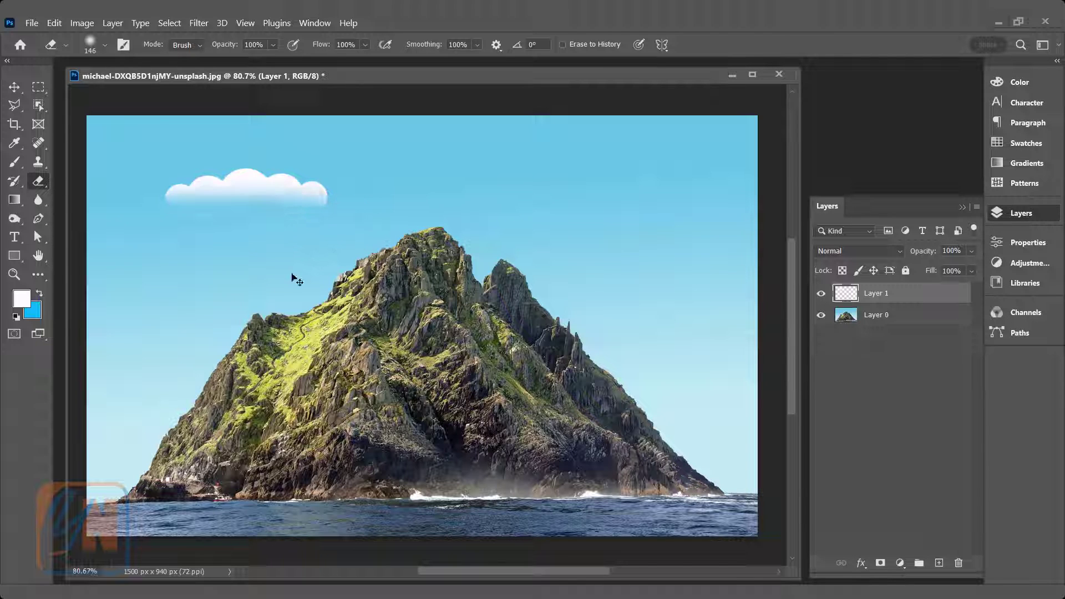
key(ctrl+z)
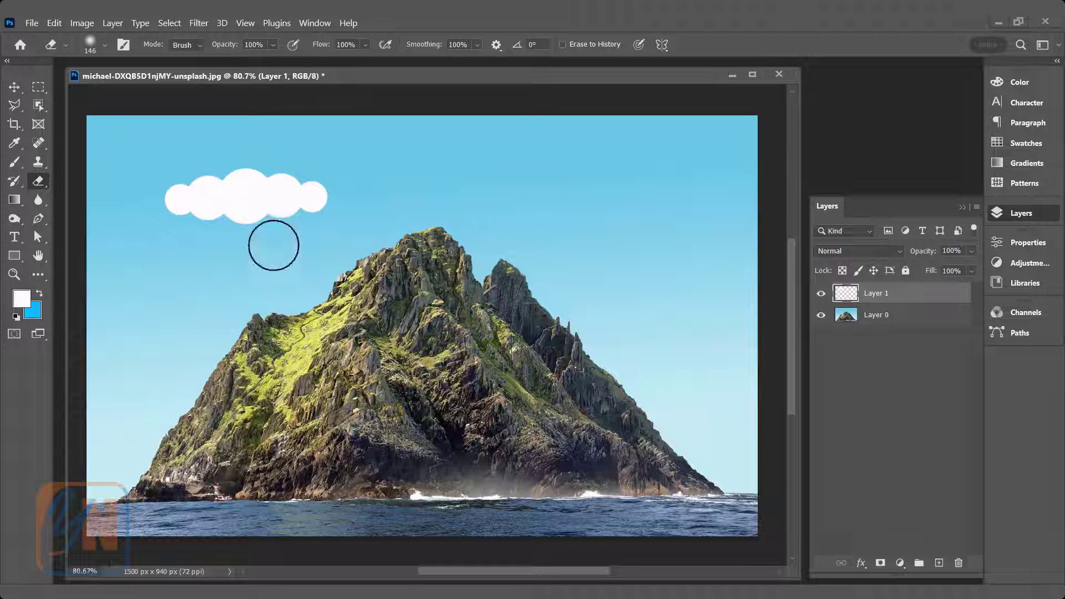
Lower the Eraser's opacity to 31%, try fading the lower part of the cloud, and undo it
drag(288, 63, 245, 78)
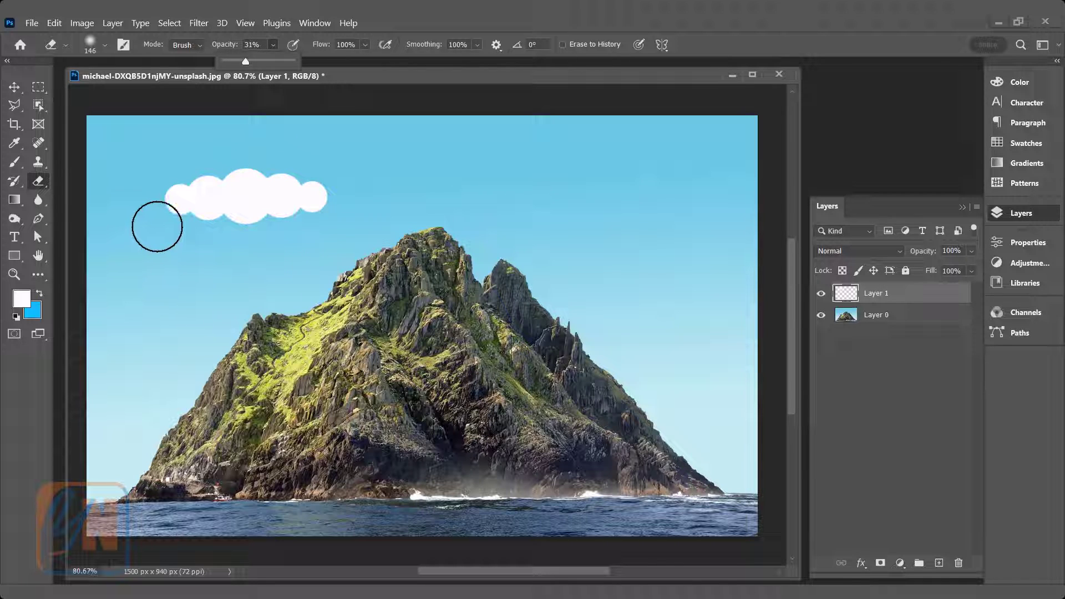
mouse_move(157, 226)
mouse_down()
mouse_move(284, 220)
mouse_move(155, 214)
mouse_move(259, 215)
mouse_move(196, 215)
mouse_move(239, 215)
mouse_up()
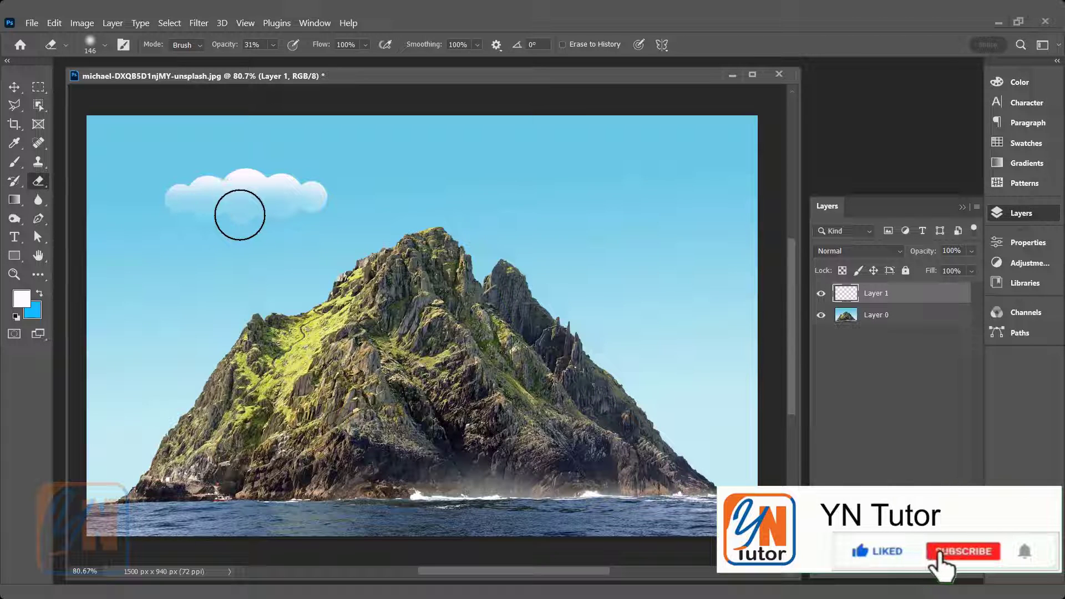
key(ctrl+z)
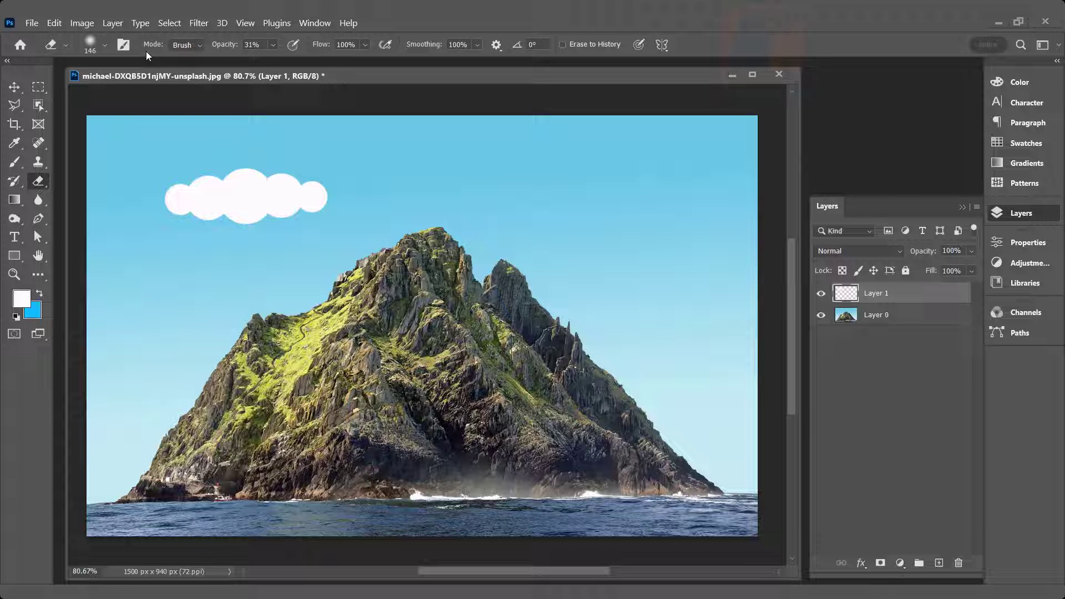
Partially erase the lower half of the cloud with the Eraser at 100% opacity, maximum hardness and 35% flow
click(272, 44)
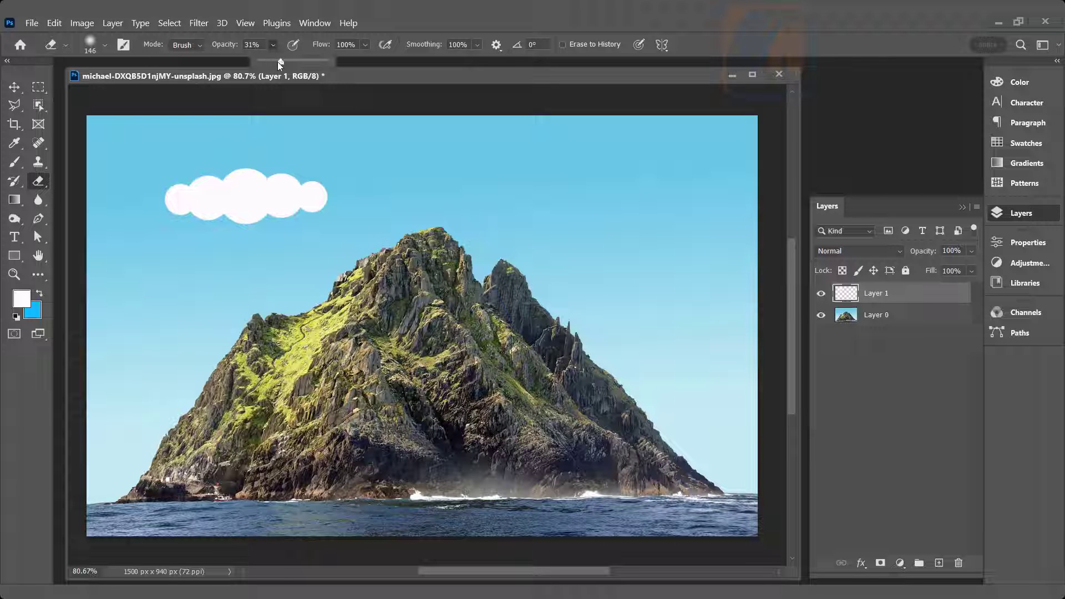
click(105, 46)
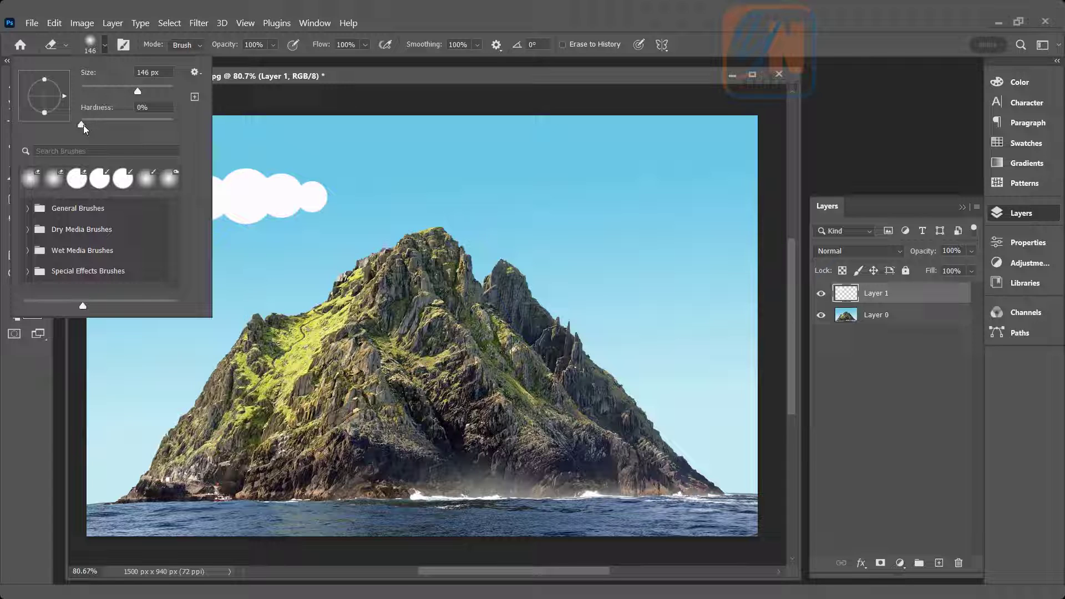
drag(83, 125, 220, 127)
click(360, 60)
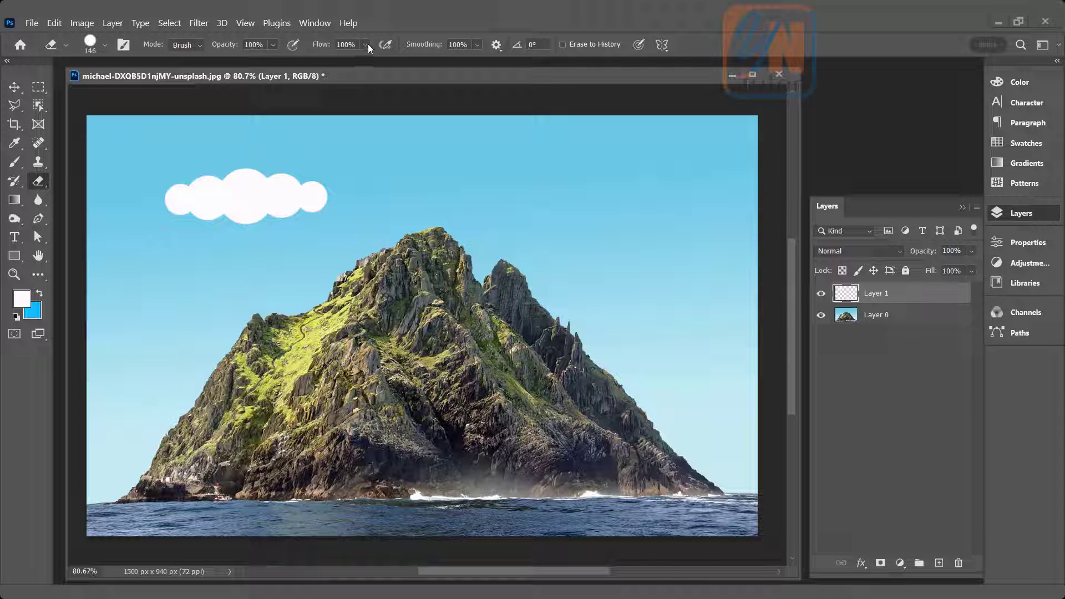
click(365, 44)
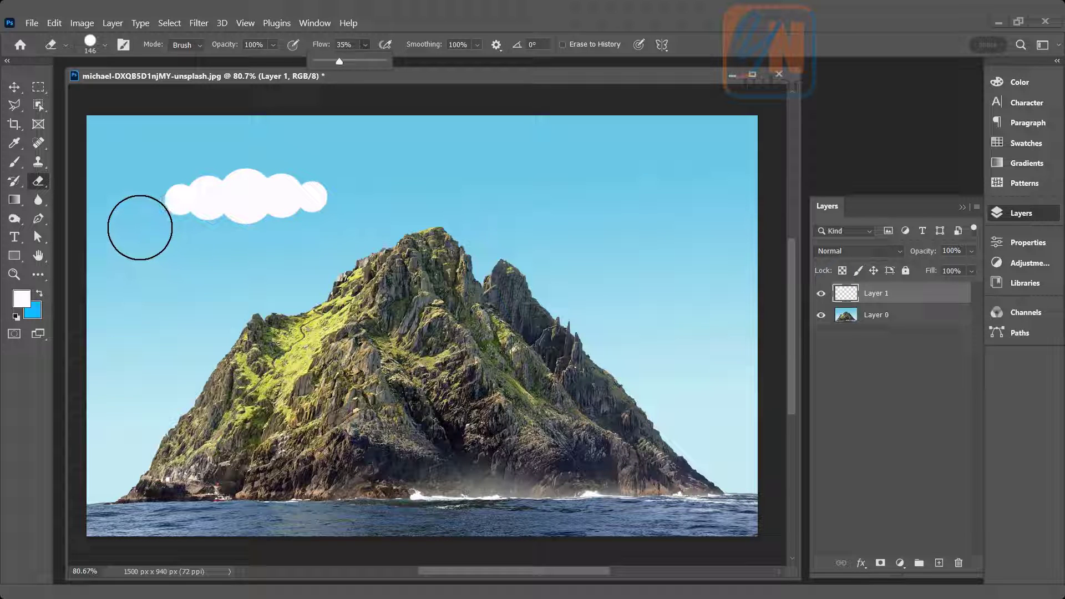
drag(161, 216, 361, 219)
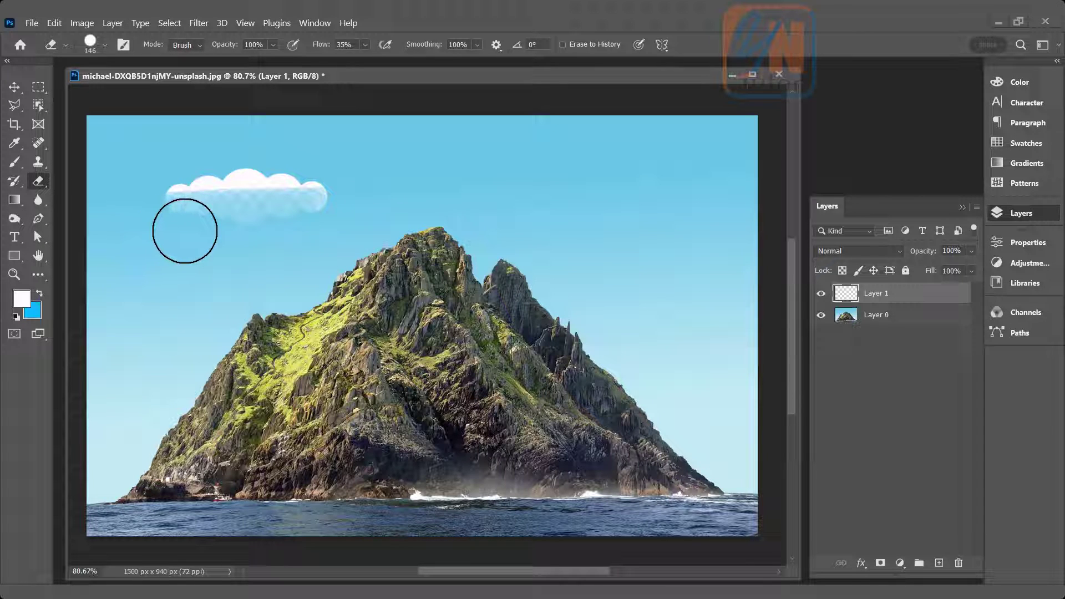
Erase the rest of the cloud with the Eraser's flow at 100% and delete Layer 1
click(365, 49)
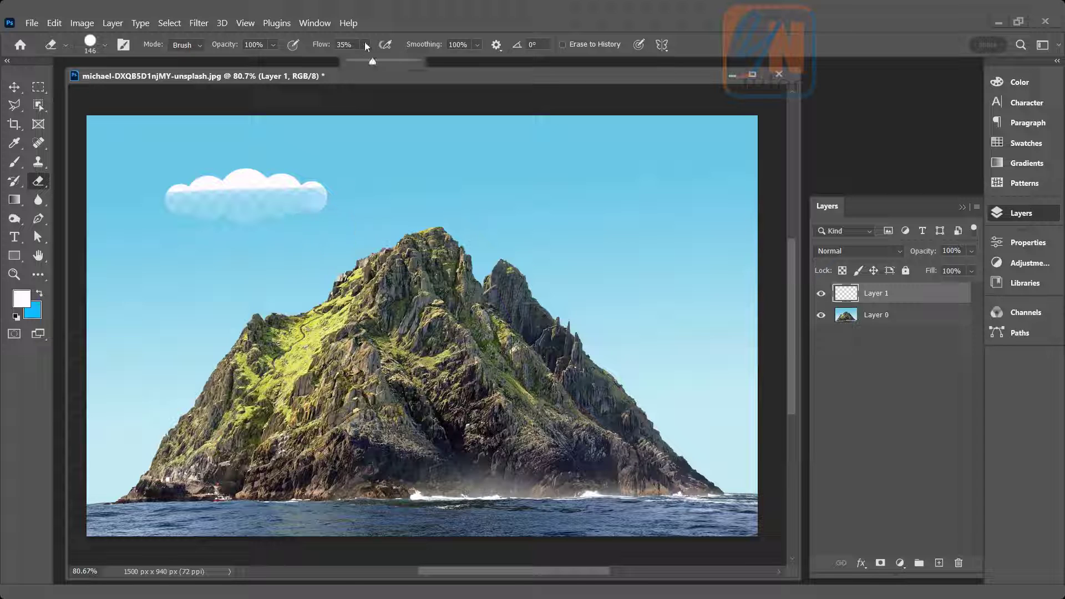
drag(397, 62, 480, 68)
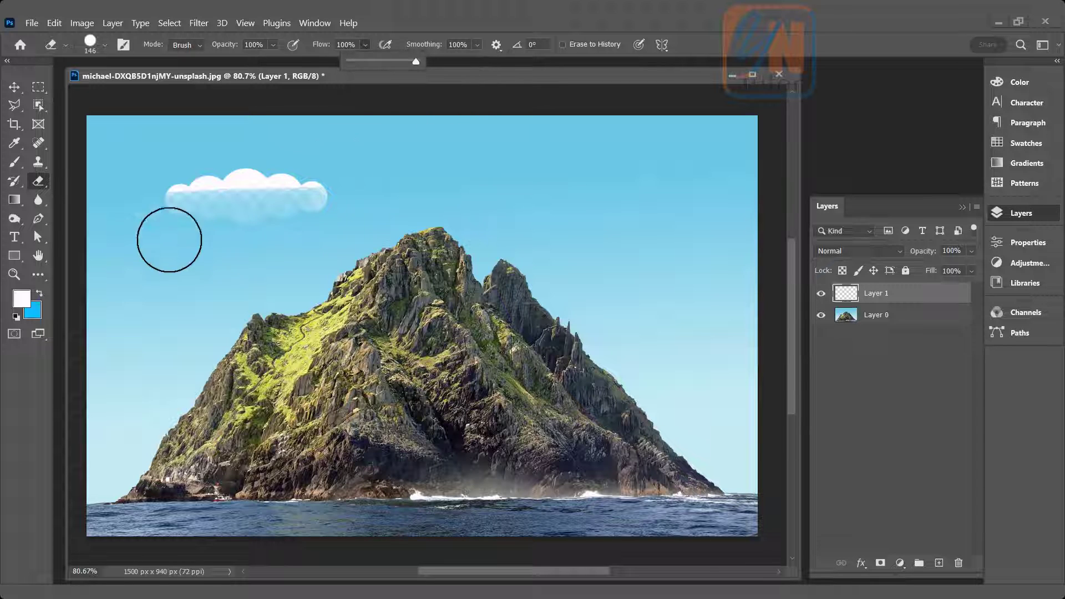
mouse_move(169, 240)
mouse_down()
mouse_move(255, 227)
mouse_move(267, 250)
mouse_move(278, 244)
mouse_move(225, 245)
mouse_up()
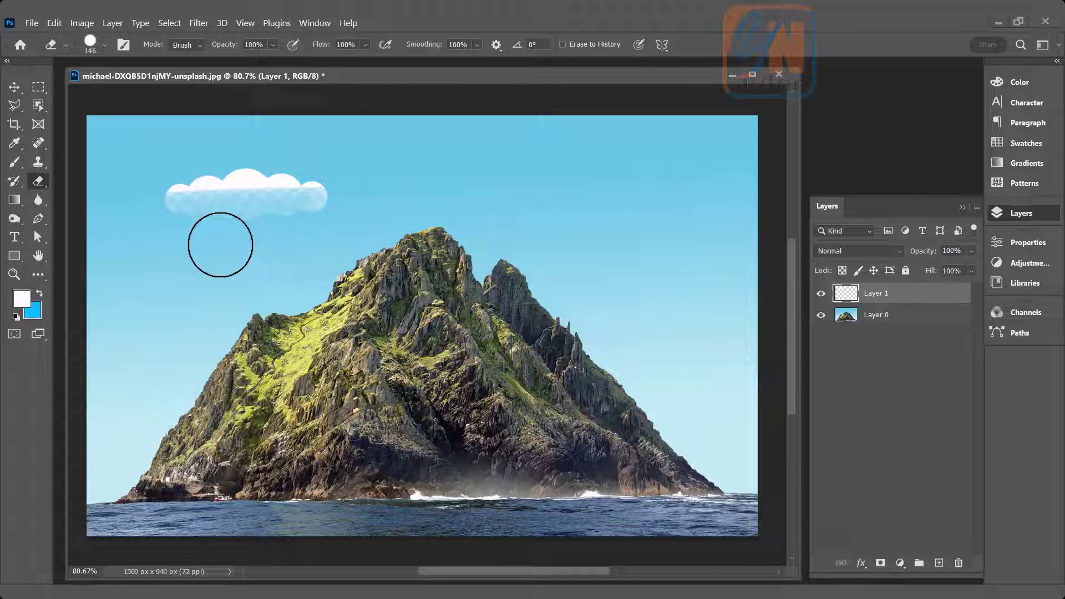
mouse_move(167, 208)
mouse_down()
mouse_move(333, 196)
mouse_move(249, 200)
mouse_up()
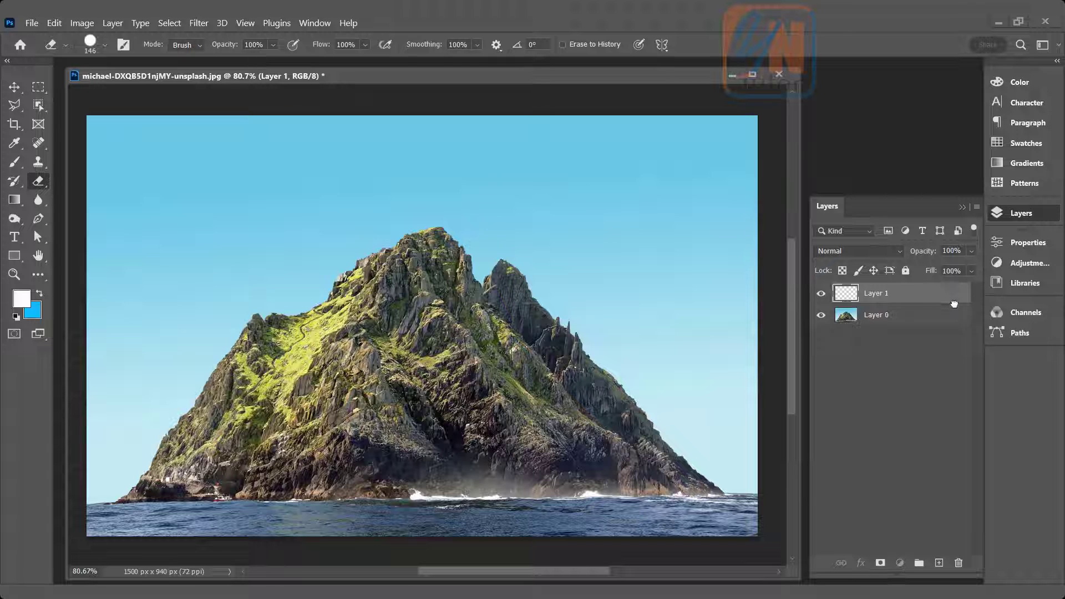
drag(954, 304, 959, 562)
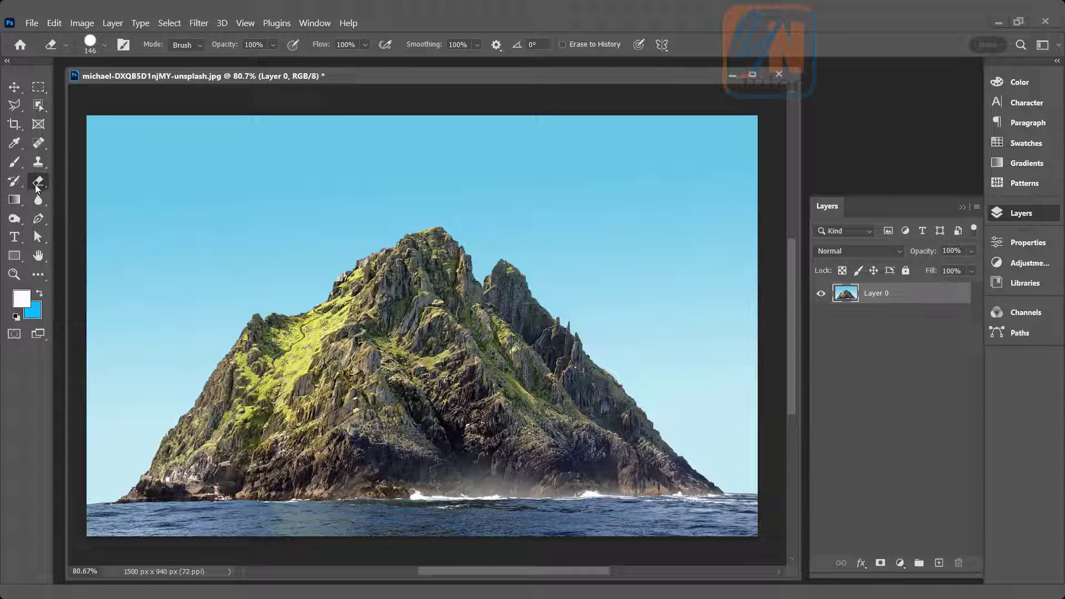
Switch to the Background Eraser, erase the sky around the mountain with a 270 px brush, and undo the erasing
right_click(36, 186)
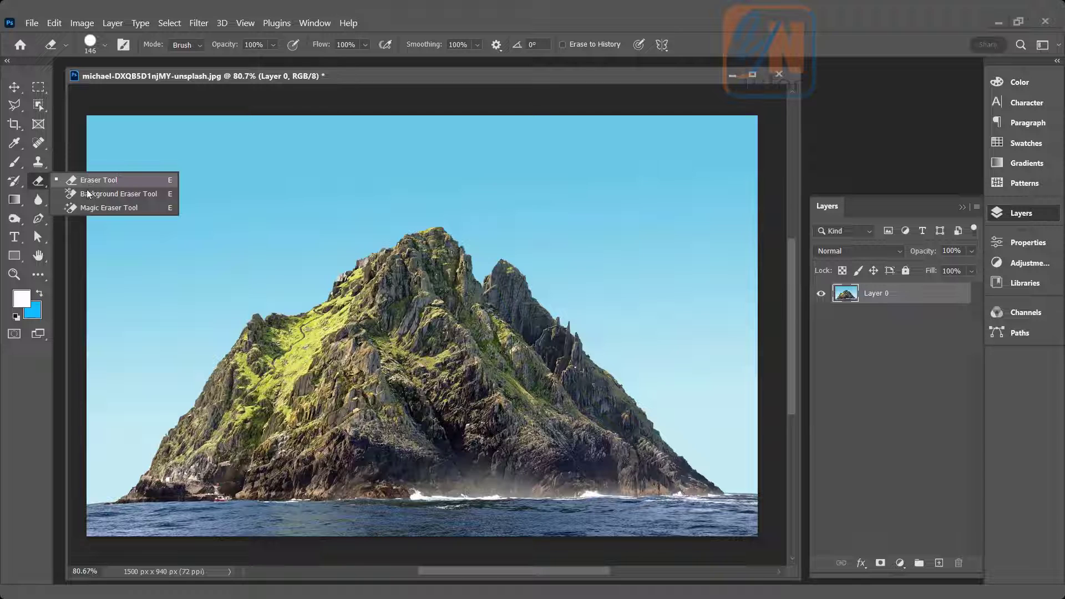
click(137, 198)
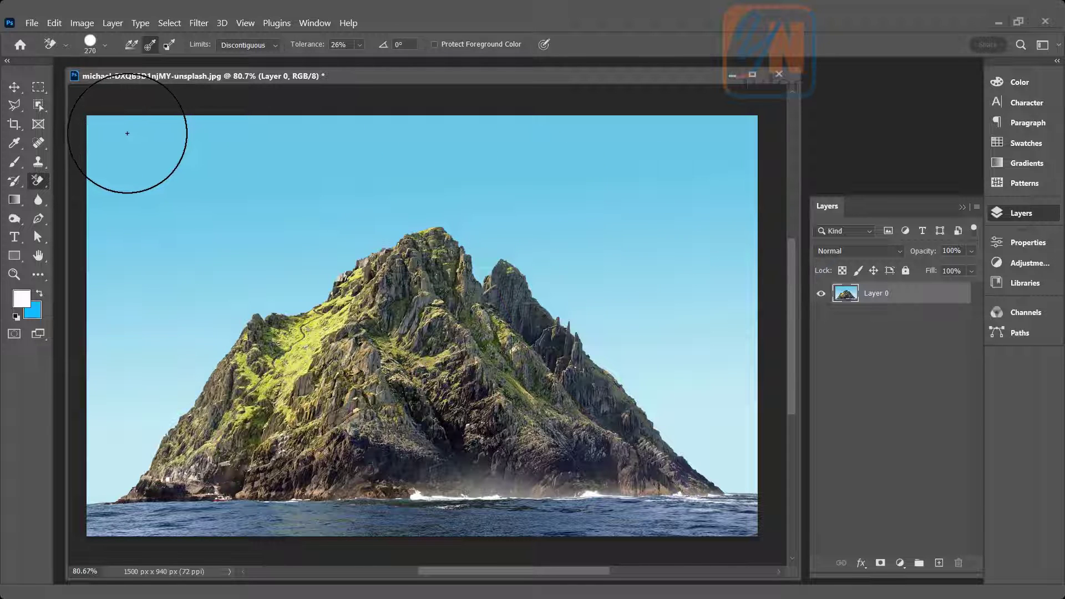
mouse_move(127, 132)
mouse_down()
mouse_move(709, 138)
mouse_move(722, 145)
mouse_move(728, 371)
mouse_up()
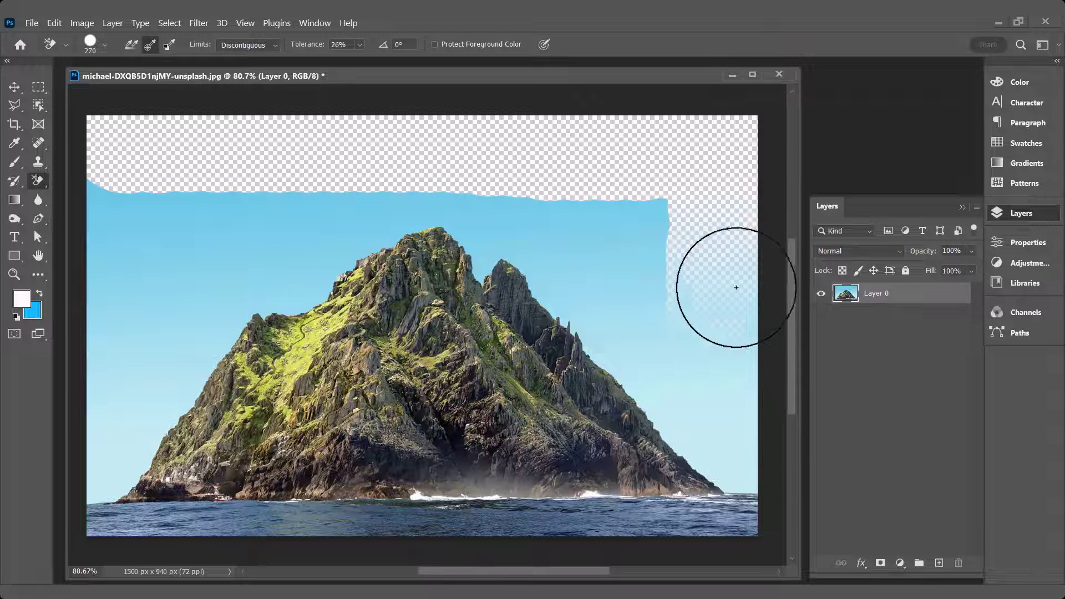
mouse_move(687, 130)
mouse_down()
mouse_move(604, 189)
mouse_move(659, 217)
mouse_move(692, 267)
mouse_move(659, 296)
mouse_move(442, 302)
mouse_move(621, 275)
mouse_move(446, 251)
mouse_move(391, 256)
mouse_move(561, 238)
mouse_move(350, 208)
mouse_move(295, 219)
mouse_move(341, 239)
mouse_move(300, 287)
mouse_up()
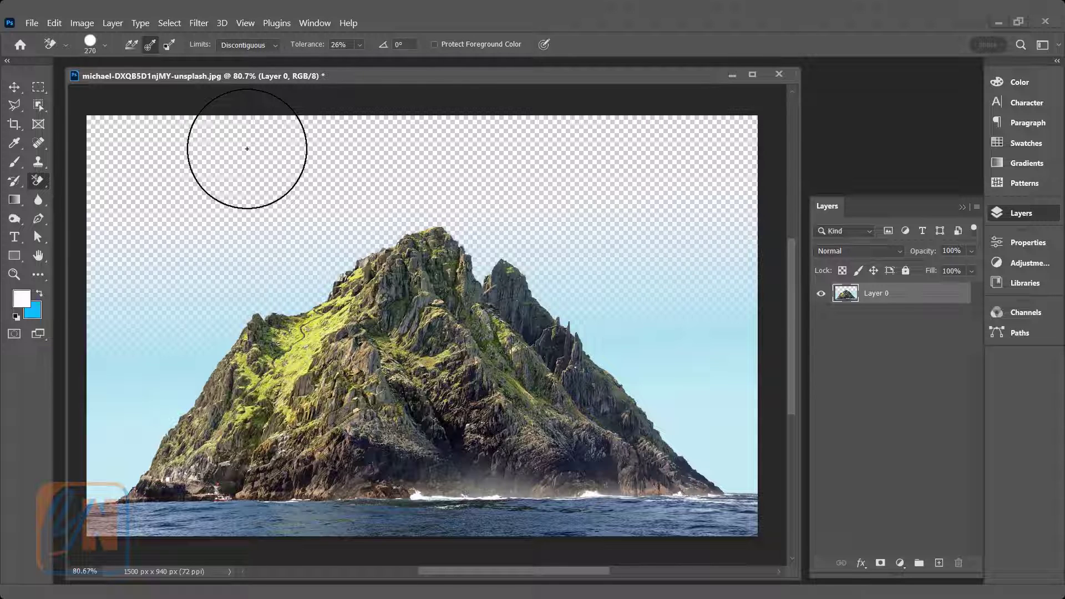
key(ctrl+z)
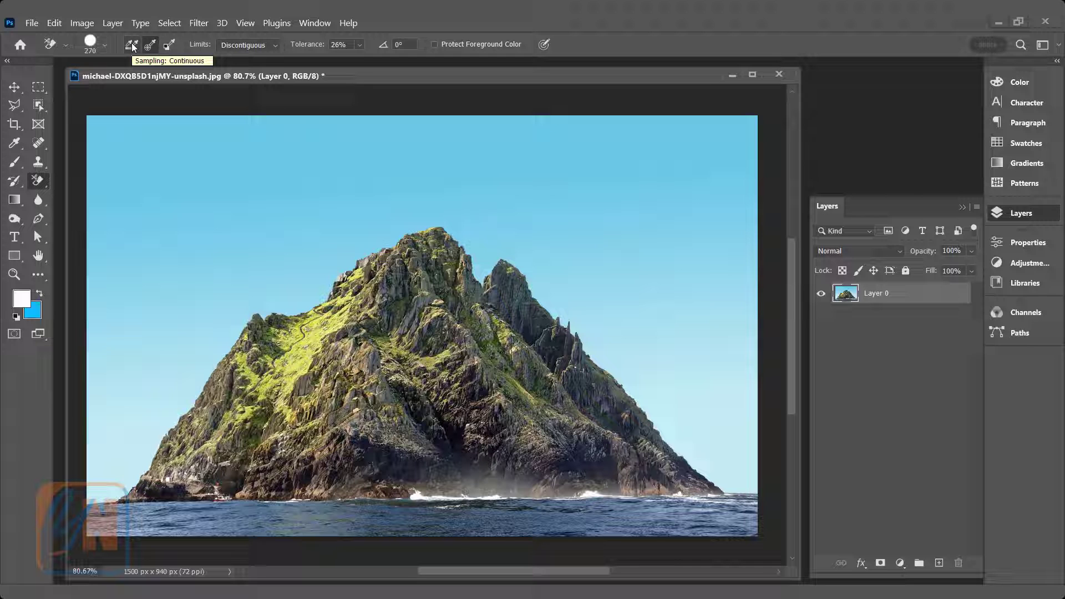
Try the Background Eraser with continuous sampling across the sky and the mountain, and undo the erasing
mouse_move(111, 126)
mouse_down()
mouse_move(142, 148)
mouse_move(169, 196)
mouse_up()
mouse_move(227, 251)
mouse_down()
mouse_move(457, 401)
mouse_move(542, 367)
mouse_move(634, 281)
mouse_move(670, 210)
mouse_move(572, 197)
mouse_move(529, 207)
mouse_up()
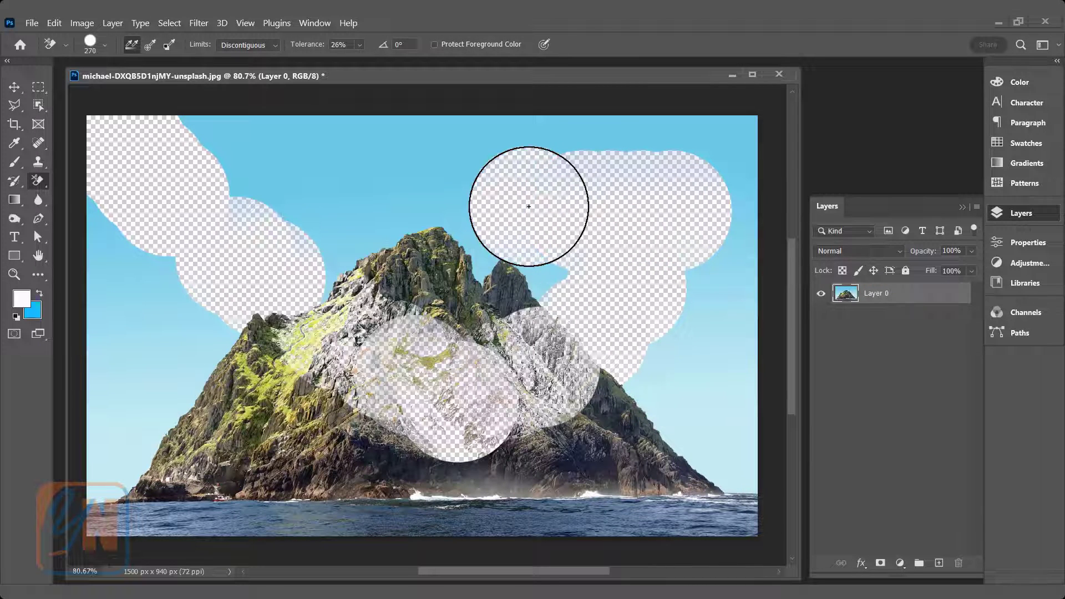
key(ctrl+z)
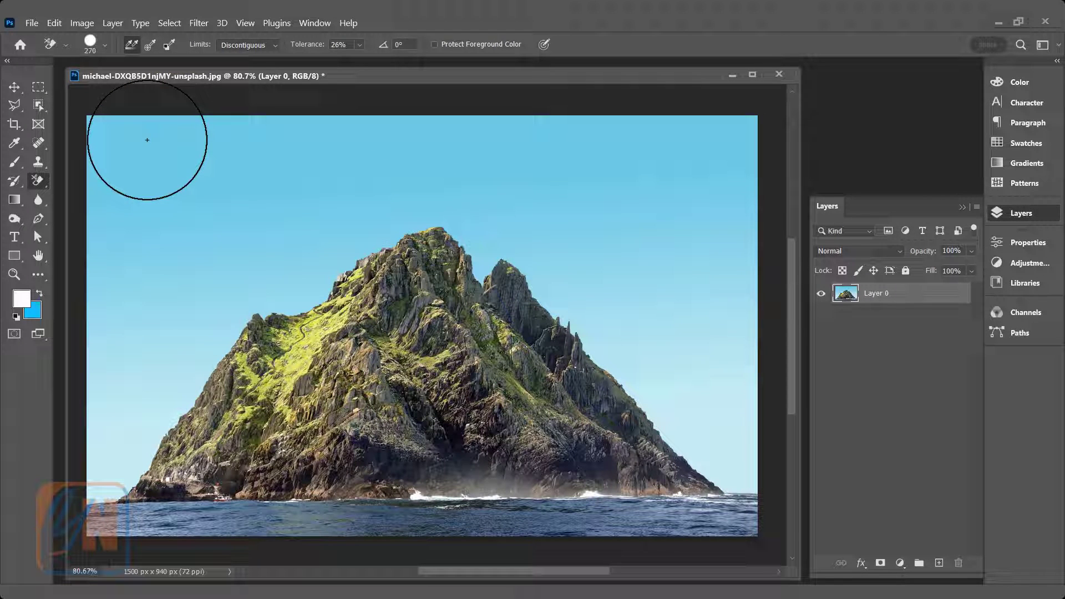
Set the Background Eraser's sampling to Once, erase the upper sky across the peak, and undo the erasing
click(148, 47)
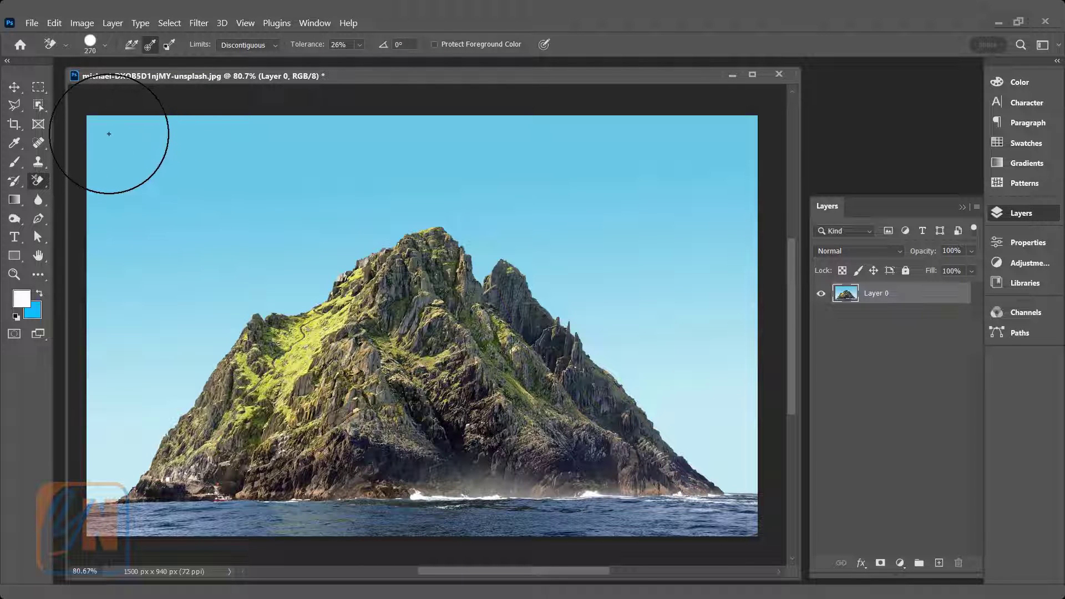
mouse_move(105, 133)
mouse_down()
mouse_move(722, 147)
mouse_move(727, 156)
mouse_move(620, 204)
mouse_move(187, 217)
mouse_move(409, 235)
mouse_move(682, 238)
mouse_up()
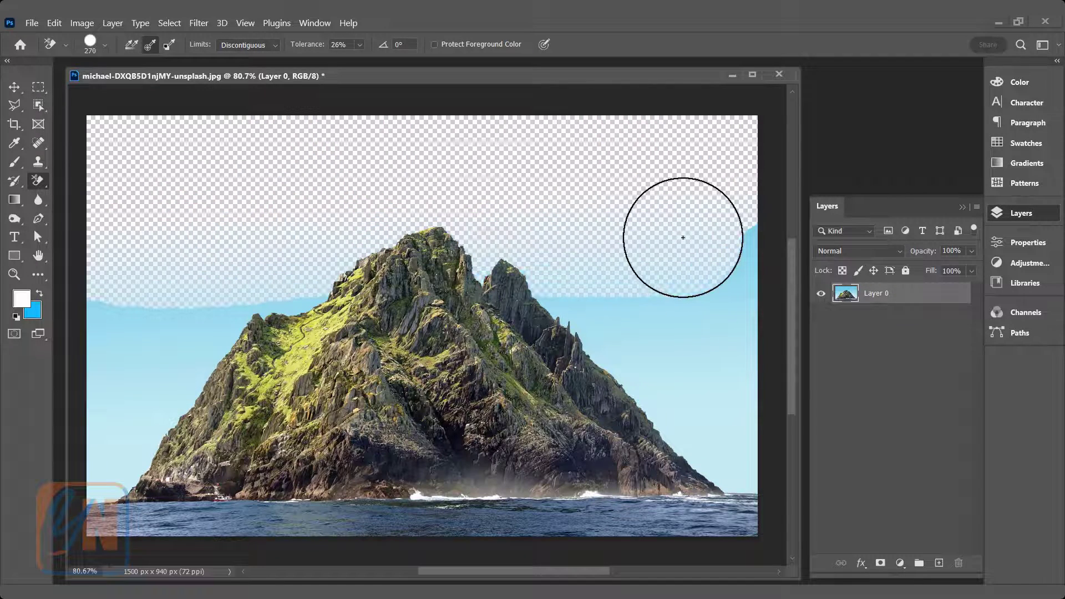
key(ctrl+z)
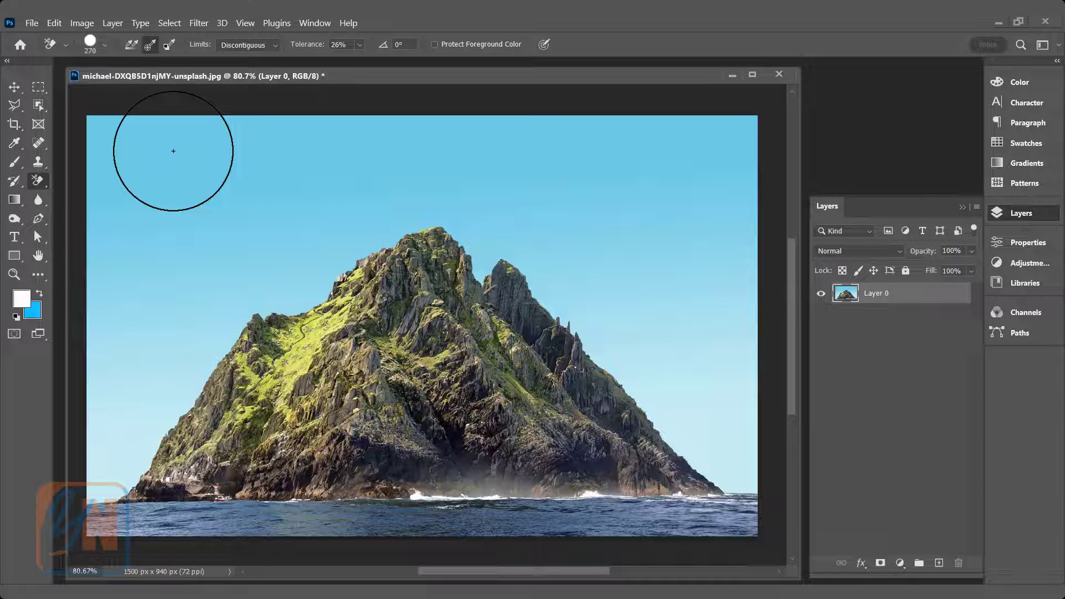
Raise the Background Eraser's tolerance to 75%, try erasing across the sky and mountain, and undo the stroke
click(359, 45)
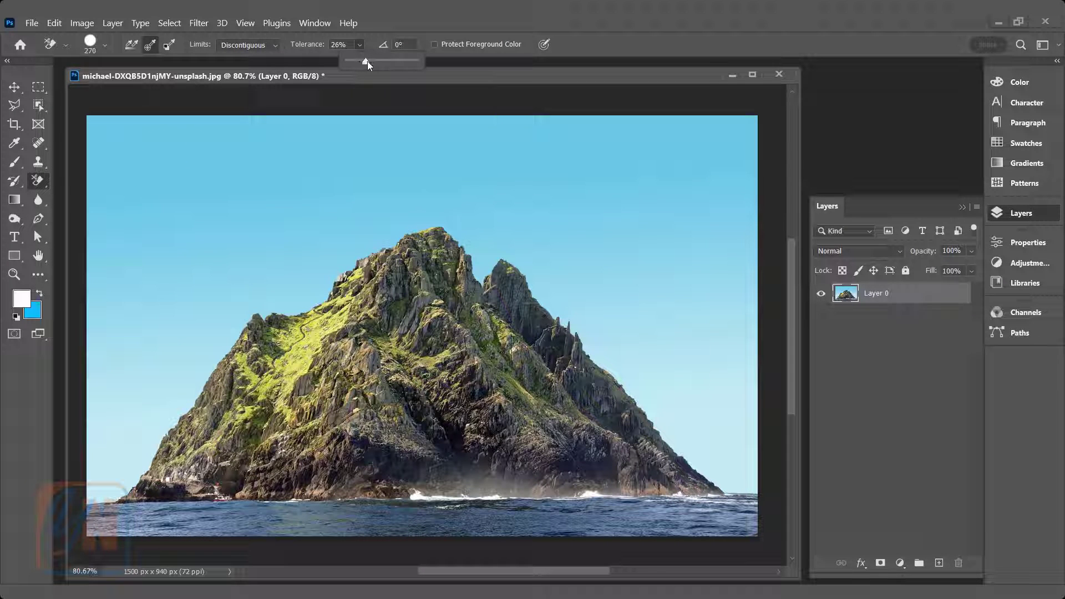
drag(367, 61, 398, 61)
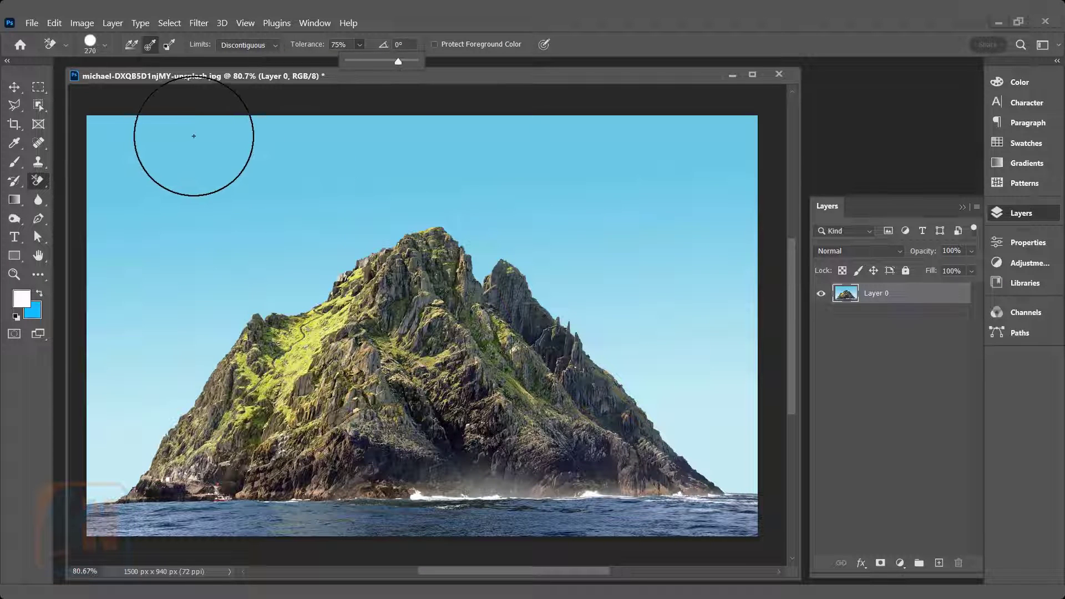
mouse_move(194, 136)
mouse_down()
mouse_move(286, 250)
mouse_move(353, 310)
mouse_move(403, 339)
mouse_move(356, 303)
mouse_move(408, 326)
mouse_move(463, 311)
mouse_move(499, 322)
mouse_move(523, 353)
mouse_move(423, 277)
mouse_move(342, 316)
mouse_move(413, 382)
mouse_move(599, 389)
mouse_move(217, 395)
mouse_move(487, 410)
mouse_move(623, 412)
mouse_move(655, 400)
mouse_up()
key(ctrl+z)
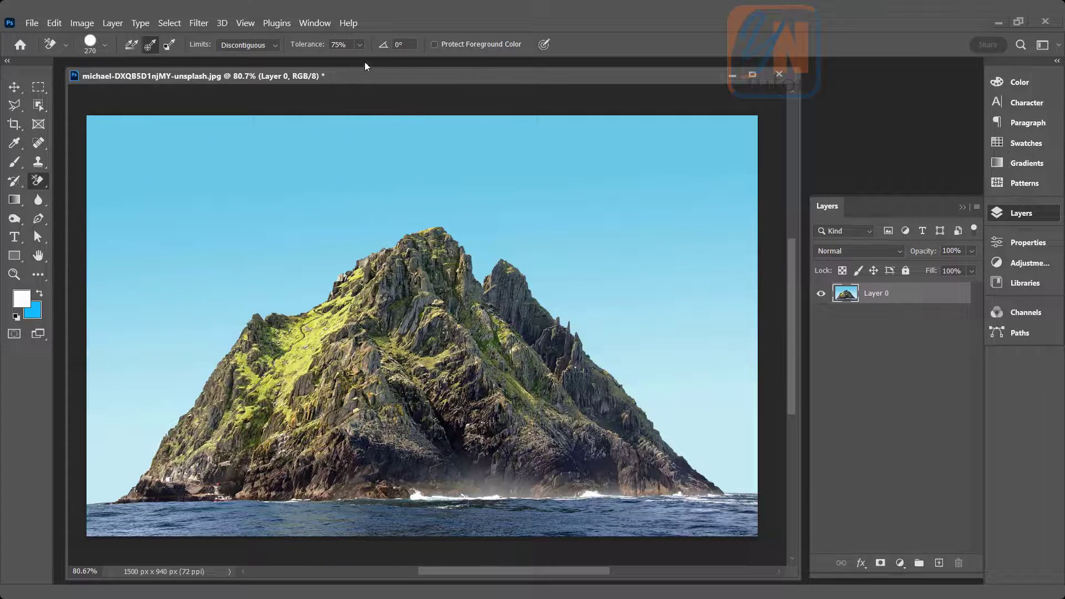
Lower the Background Eraser's tolerance to 37%, erase the whole sky around the mountain, and undo the erasing
click(361, 44)
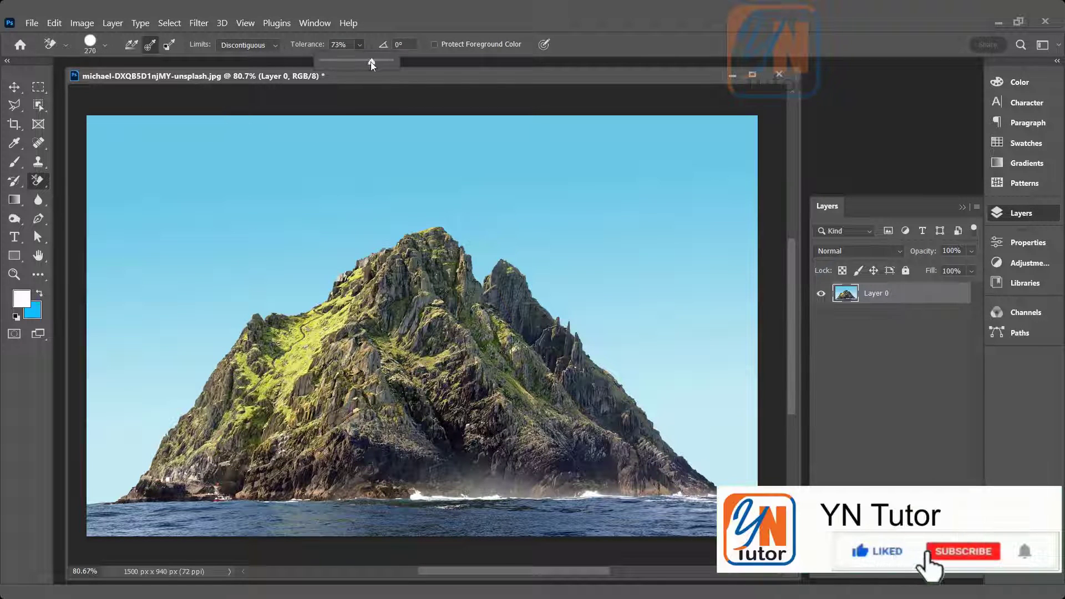
drag(373, 61, 338, 62)
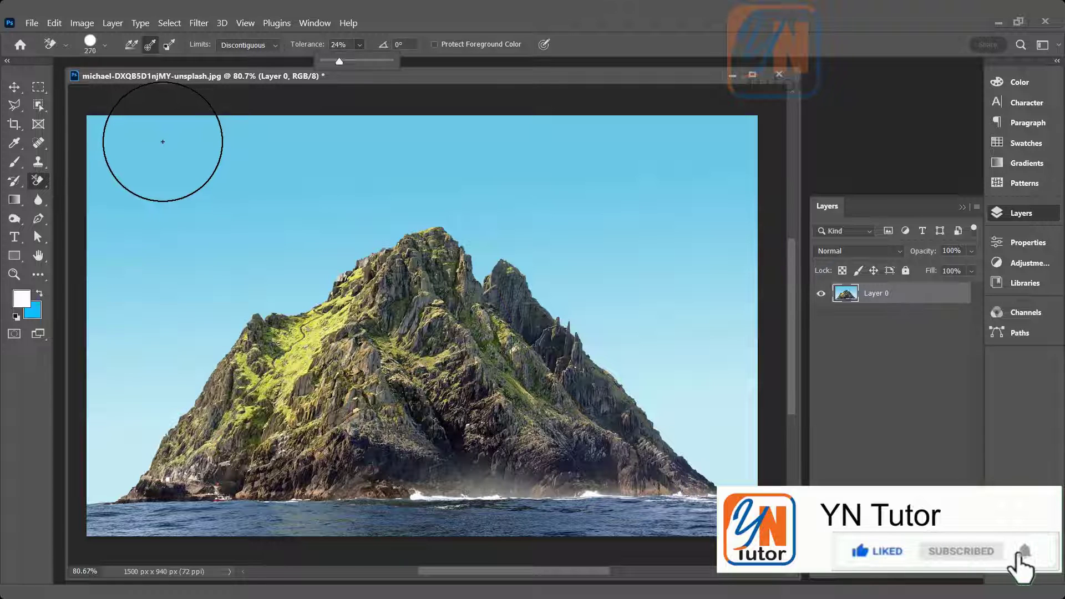
mouse_move(162, 139)
mouse_down()
mouse_move(262, 225)
mouse_move(316, 244)
mouse_move(502, 227)
mouse_up()
mouse_move(323, 210)
mouse_down()
mouse_move(234, 200)
mouse_move(297, 227)
mouse_move(453, 244)
mouse_move(516, 236)
mouse_move(434, 205)
mouse_move(252, 173)
mouse_move(101, 168)
mouse_move(738, 142)
mouse_move(733, 158)
mouse_move(502, 202)
mouse_move(750, 211)
mouse_move(747, 223)
mouse_move(690, 234)
mouse_move(558, 234)
mouse_move(539, 245)
mouse_move(731, 251)
mouse_move(302, 236)
mouse_move(171, 245)
mouse_move(316, 272)
mouse_move(67, 258)
mouse_move(101, 276)
mouse_move(272, 278)
mouse_move(128, 285)
mouse_up()
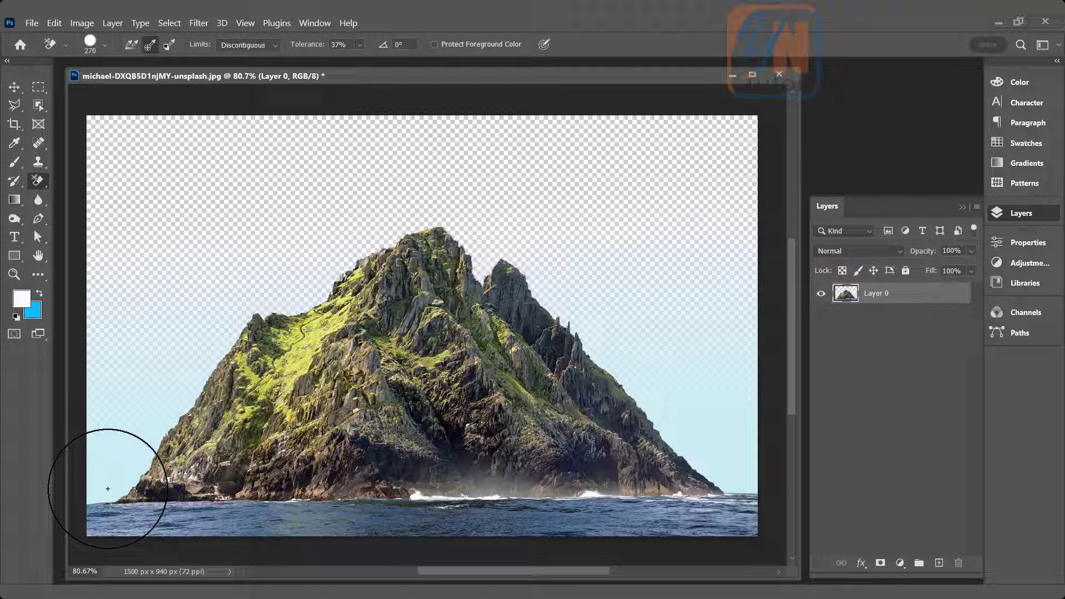
mouse_move(108, 489)
mouse_down()
mouse_move(131, 459)
mouse_move(145, 357)
mouse_move(117, 330)
mouse_move(122, 254)
mouse_move(143, 377)
mouse_move(204, 381)
mouse_move(244, 318)
mouse_move(278, 296)
mouse_move(228, 339)
mouse_move(386, 255)
mouse_move(494, 271)
mouse_move(584, 311)
mouse_move(653, 396)
mouse_move(710, 440)
mouse_move(741, 433)
mouse_move(650, 340)
mouse_move(734, 334)
mouse_move(584, 300)
mouse_move(630, 264)
mouse_move(794, 215)
mouse_move(693, 207)
mouse_up()
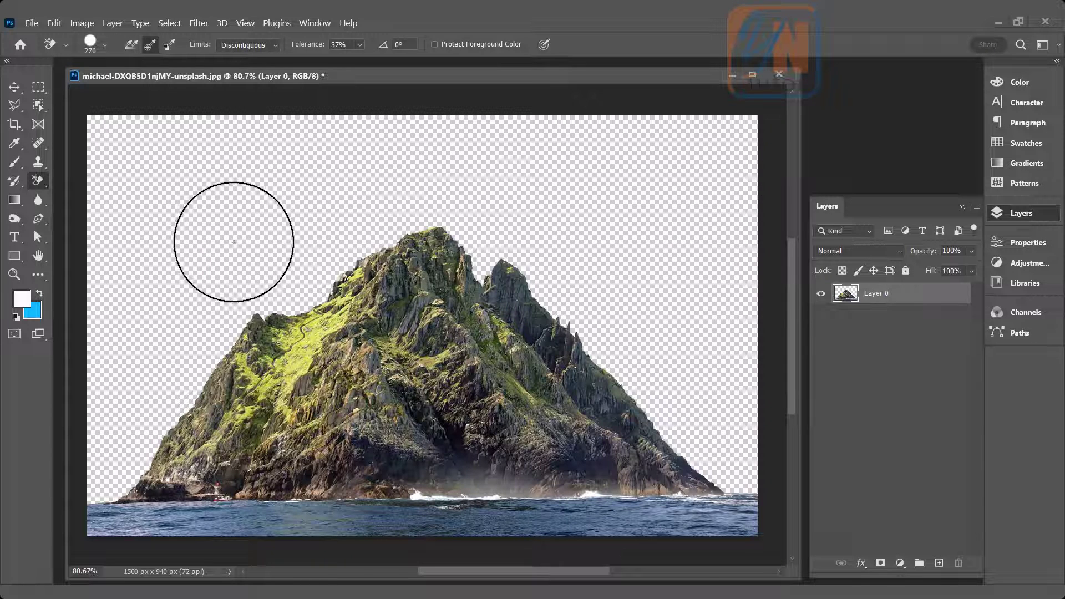
key(ctrl+z)
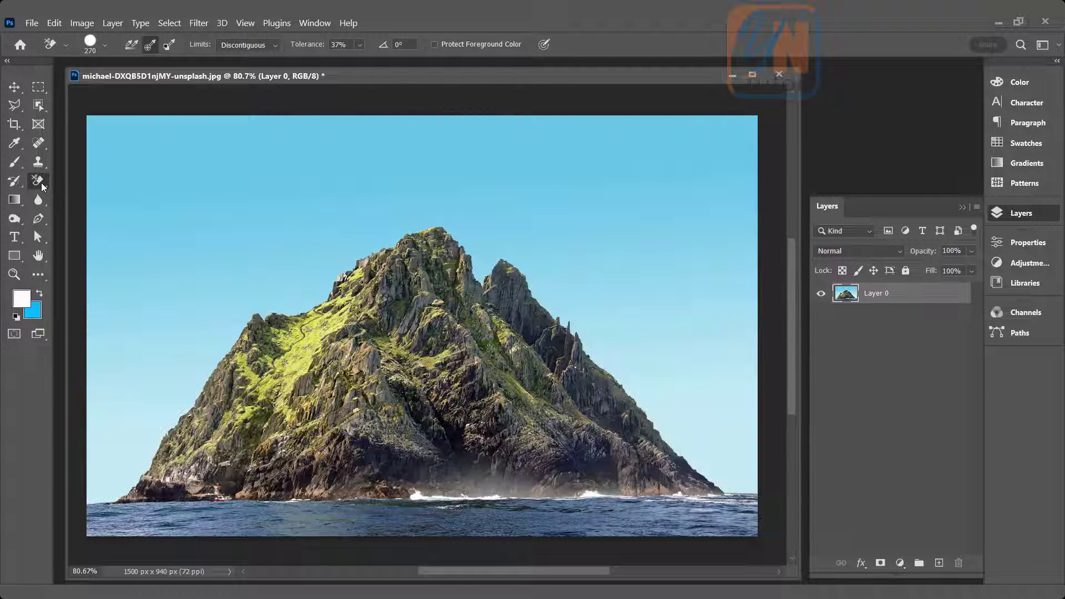
Switch to the Magic Eraser and turn on its Contiguous option
right_click(41, 183)
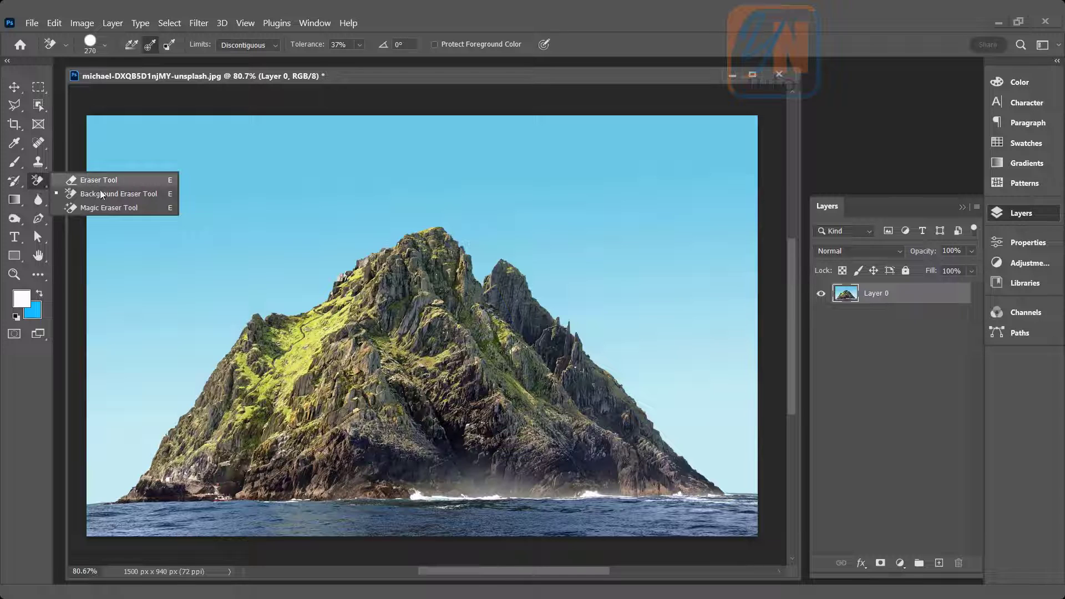
click(101, 208)
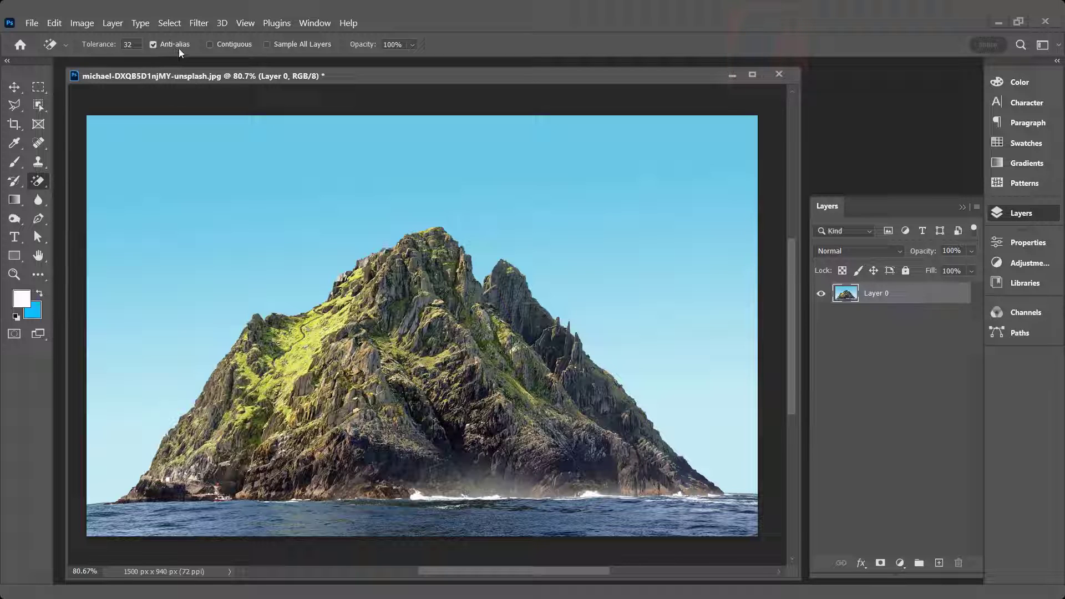
click(211, 44)
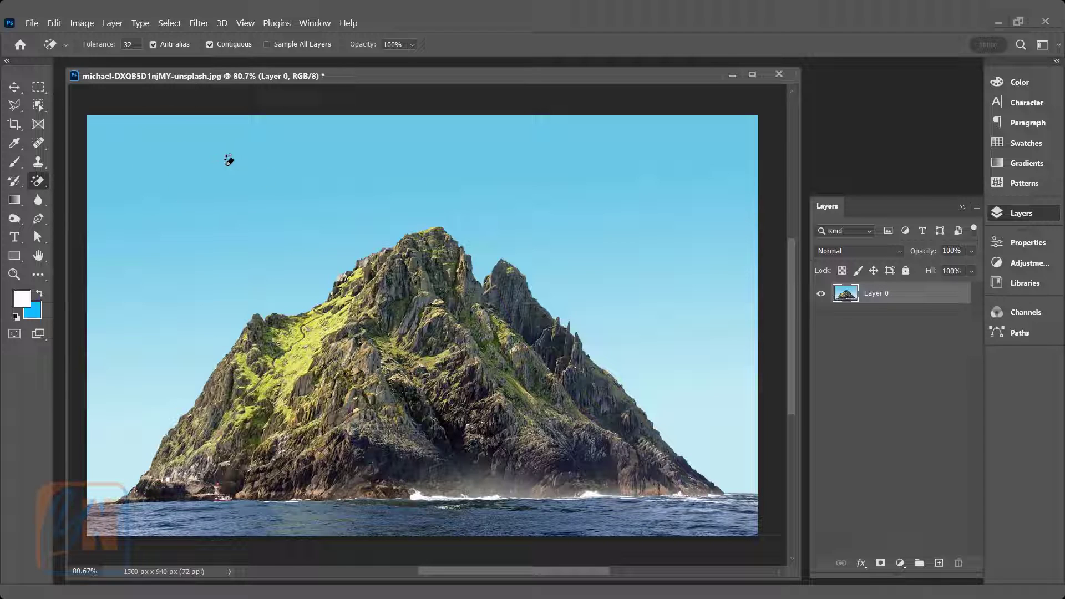
Try the contiguous Magic Eraser on the upper sky, both sides of the mountain and the gap between the peaks, and undo the erasing
click(186, 153)
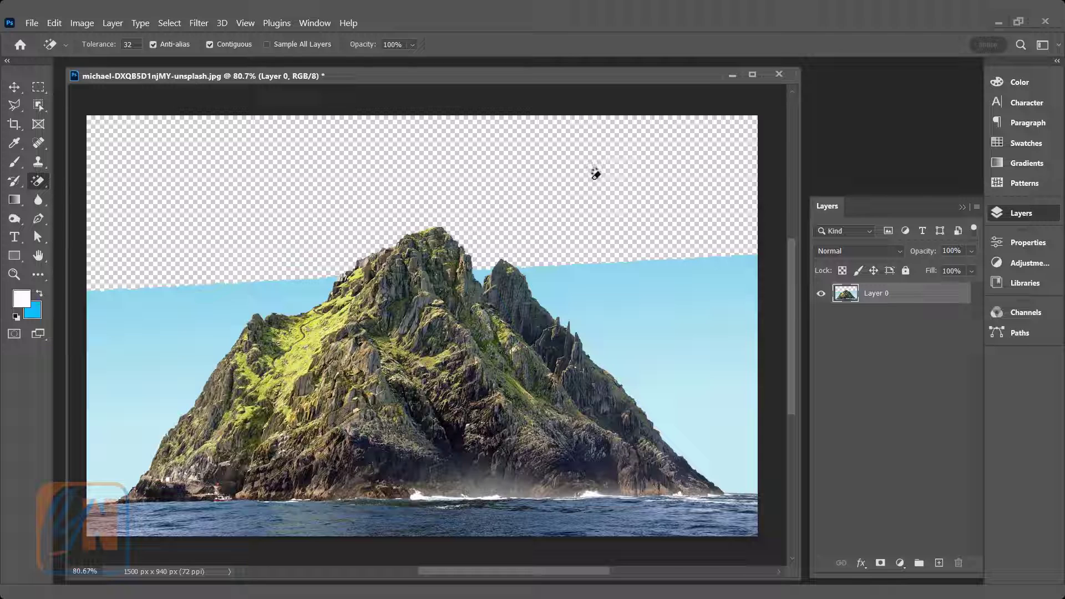
click(163, 308)
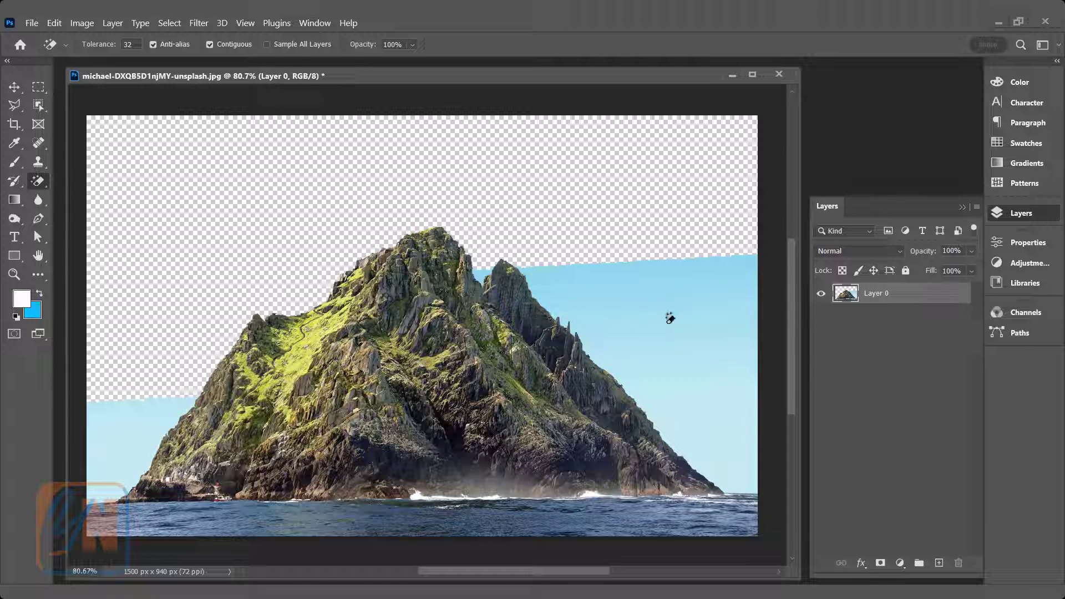
click(708, 285)
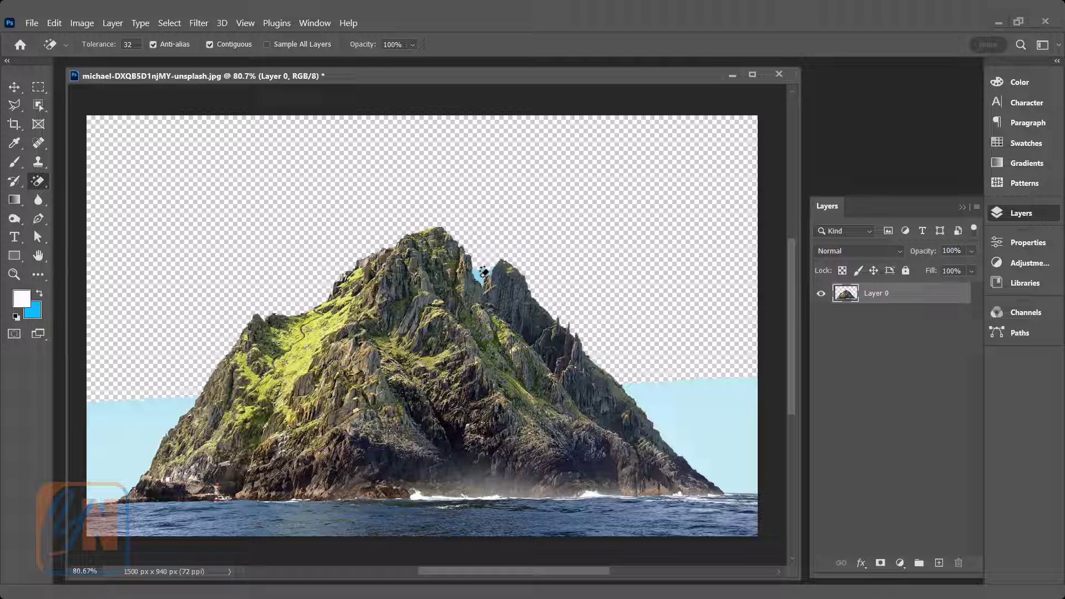
click(481, 281)
key(ctrl+z)
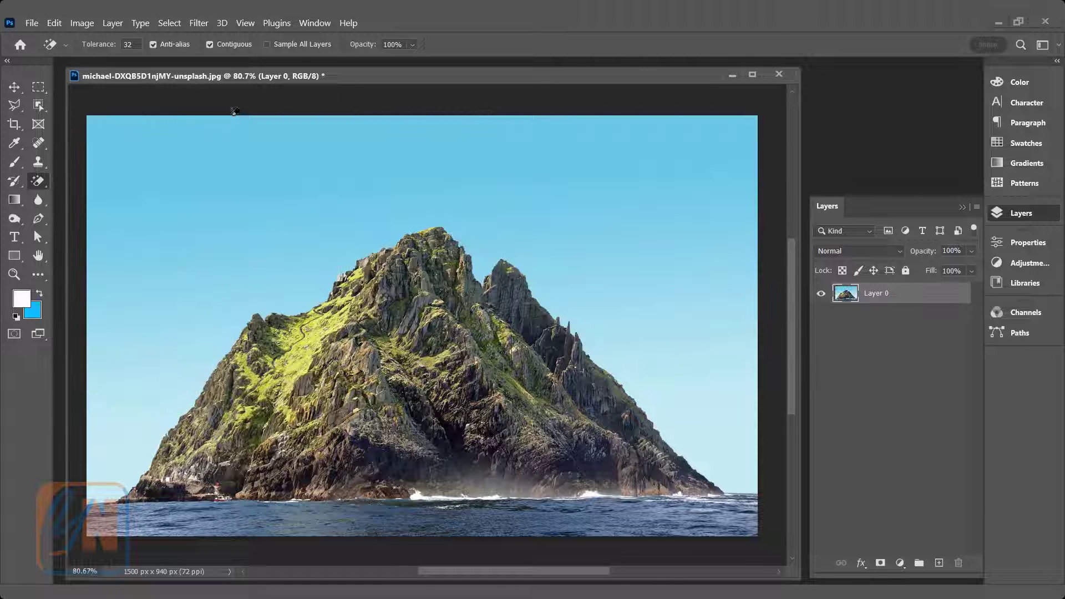
Turn off Contiguous for the Magic Eraser and erase the entire sky band by band, from the upper sky to the horizon
click(228, 45)
click(204, 135)
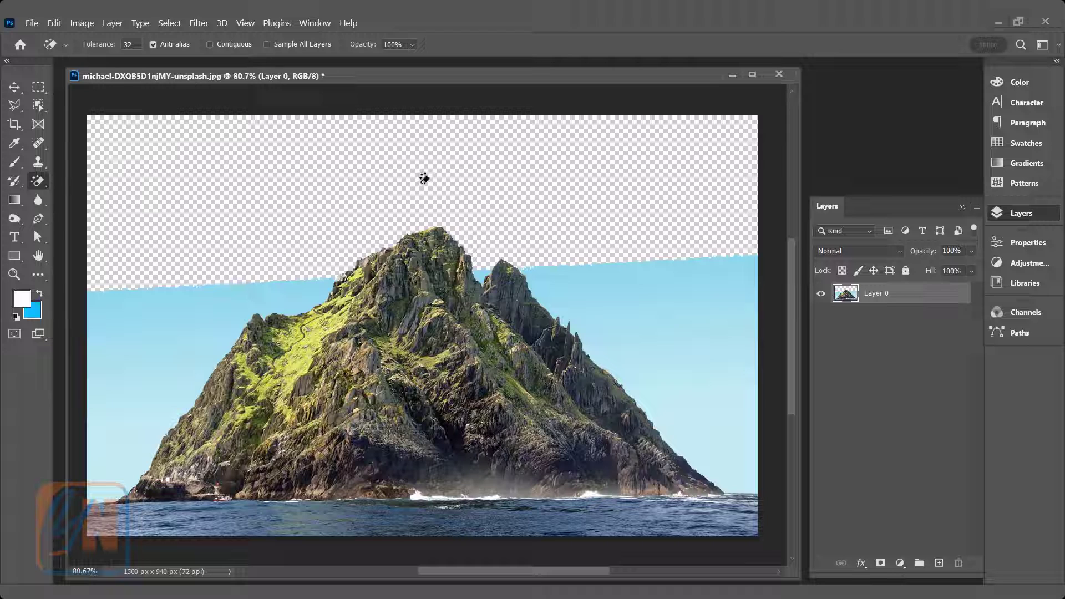
click(176, 312)
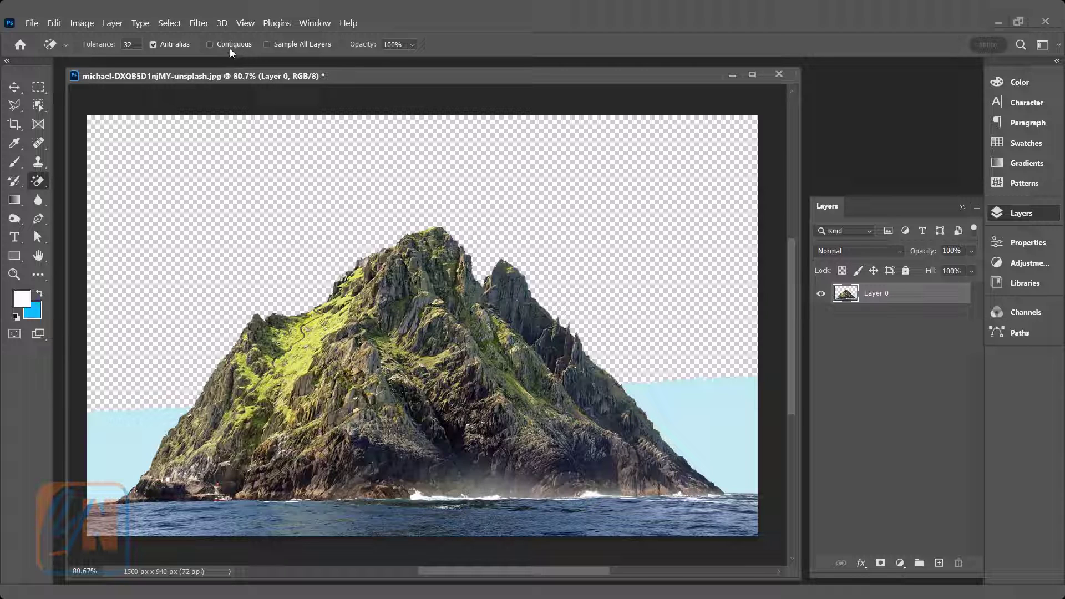
click(113, 439)
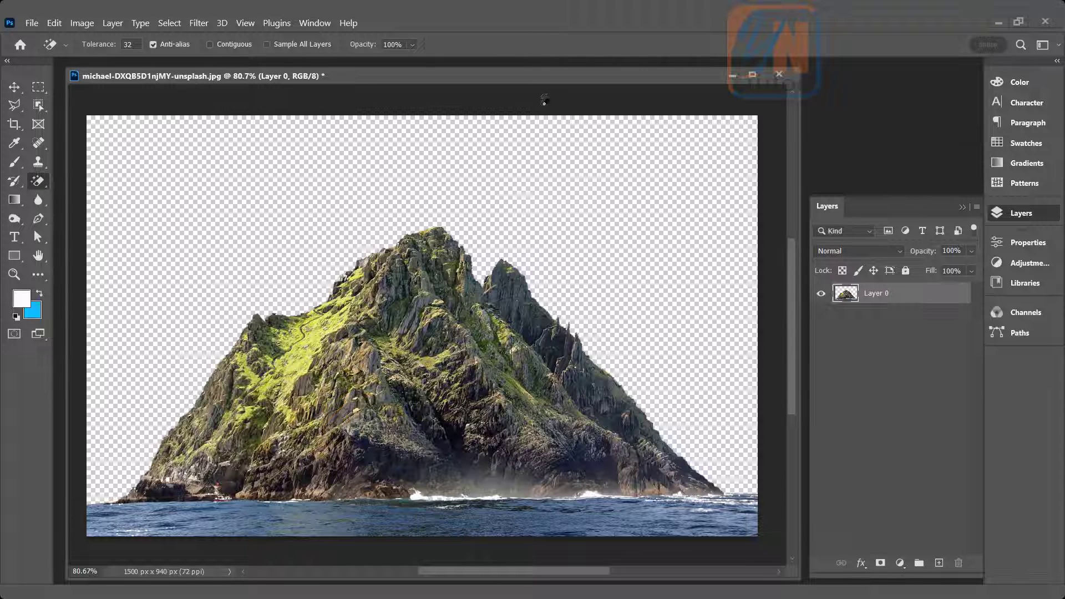
Bring up the cloudy sky photo beside the mountain document and move its image into the mountain document as a new layer
drag(565, 81, 585, 84)
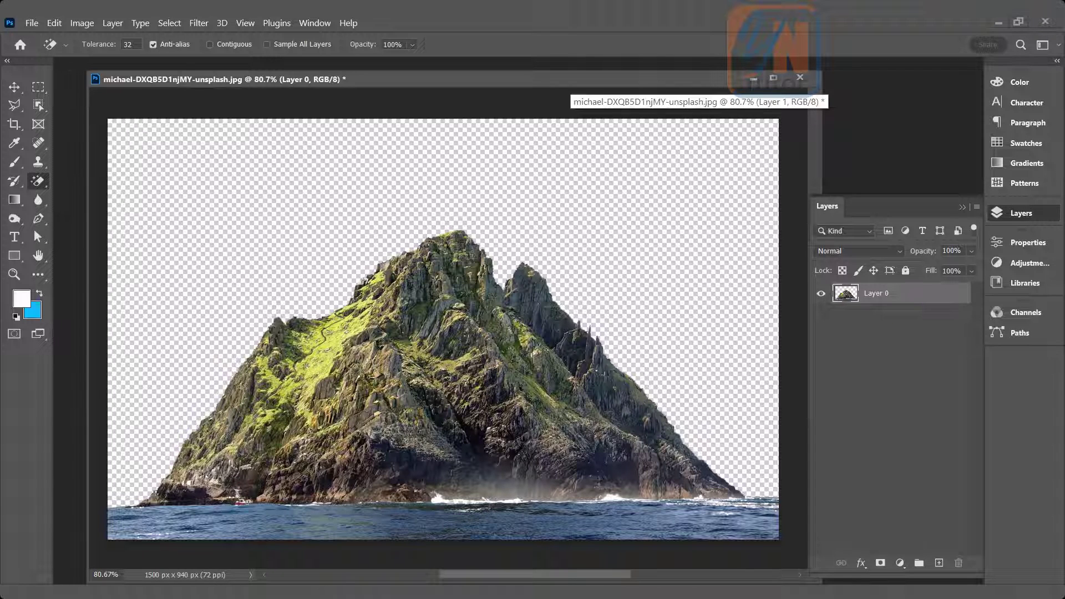
click(511, 551)
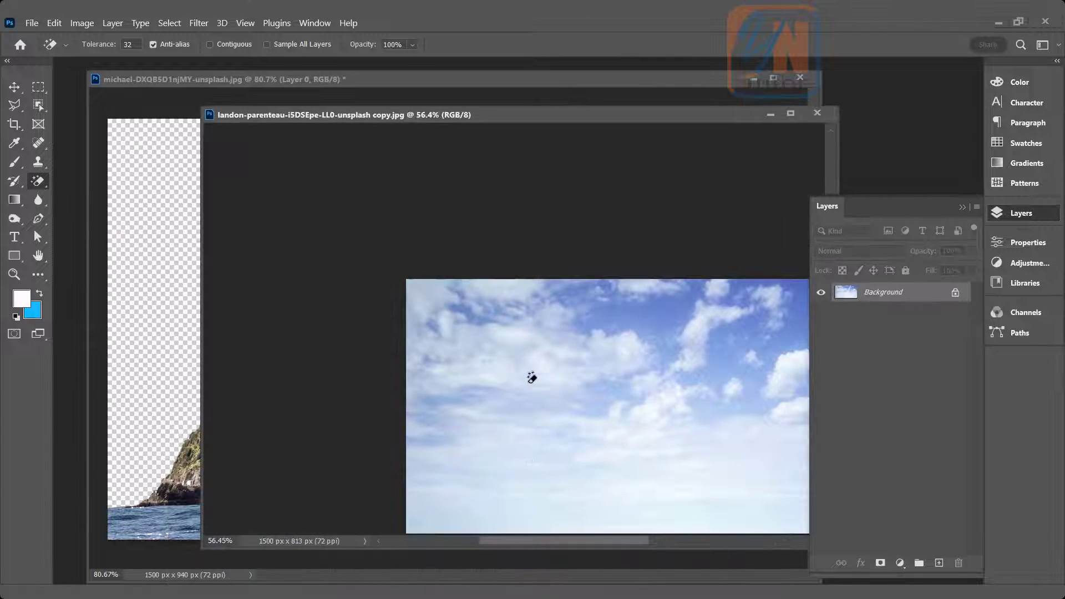
drag(551, 121, 637, 140)
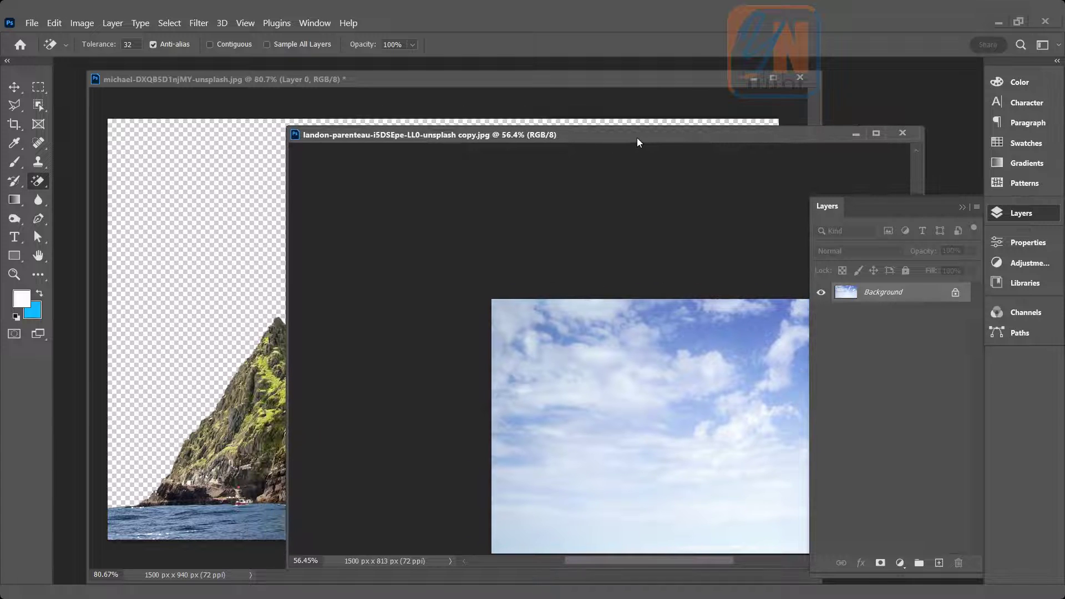
click(14, 87)
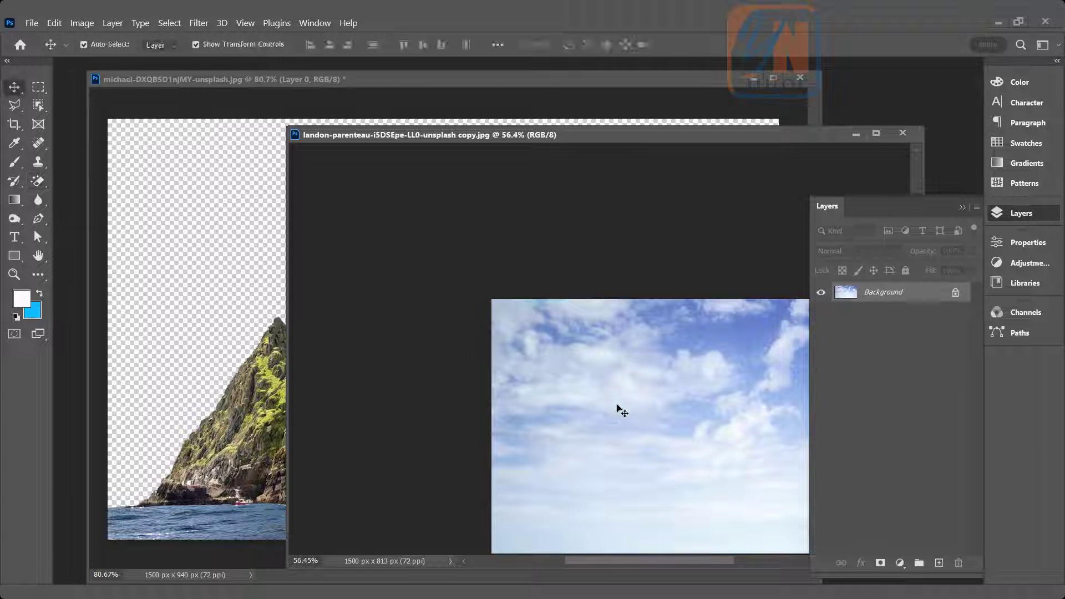
drag(647, 416, 197, 270)
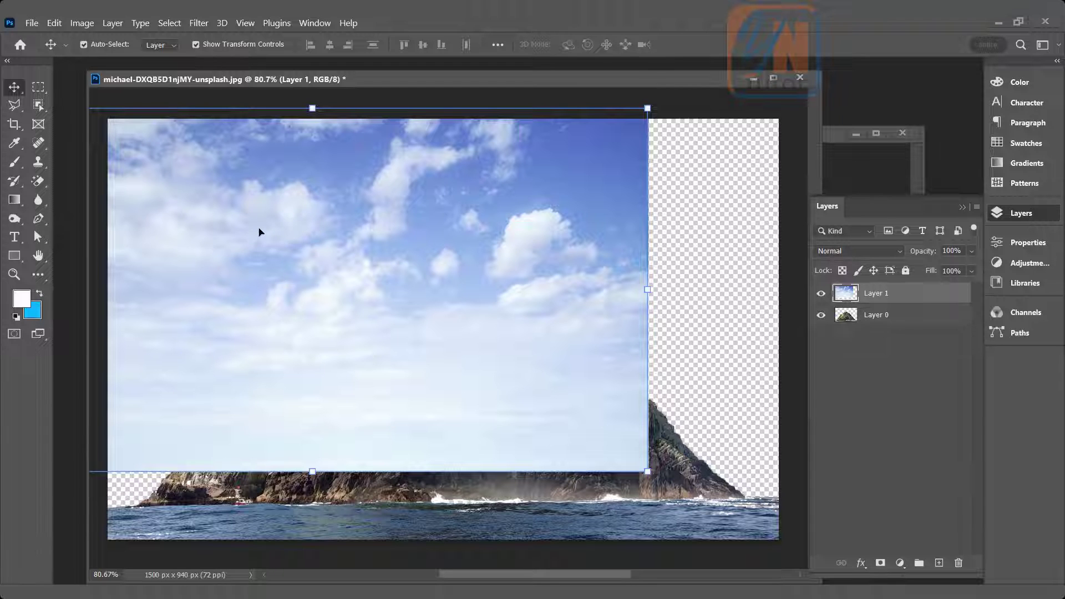
Position and enlarge the cloudy sky layer to cover the canvas down to the sea, and place it beneath the mountain layer
drag(259, 232, 392, 238)
drag(447, 483, 445, 514)
key(Return)
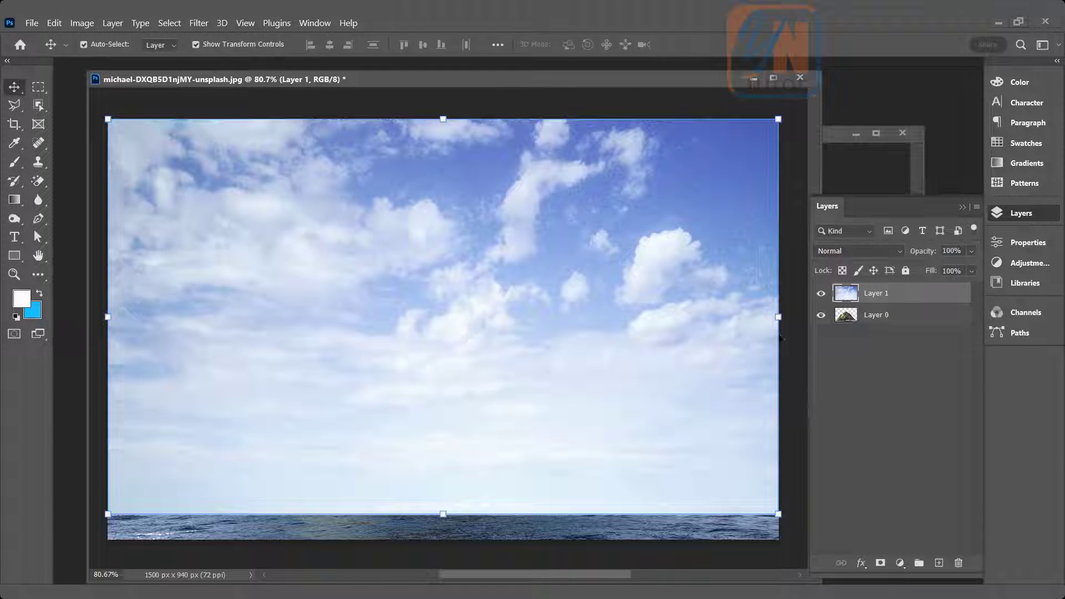
drag(917, 299, 918, 330)
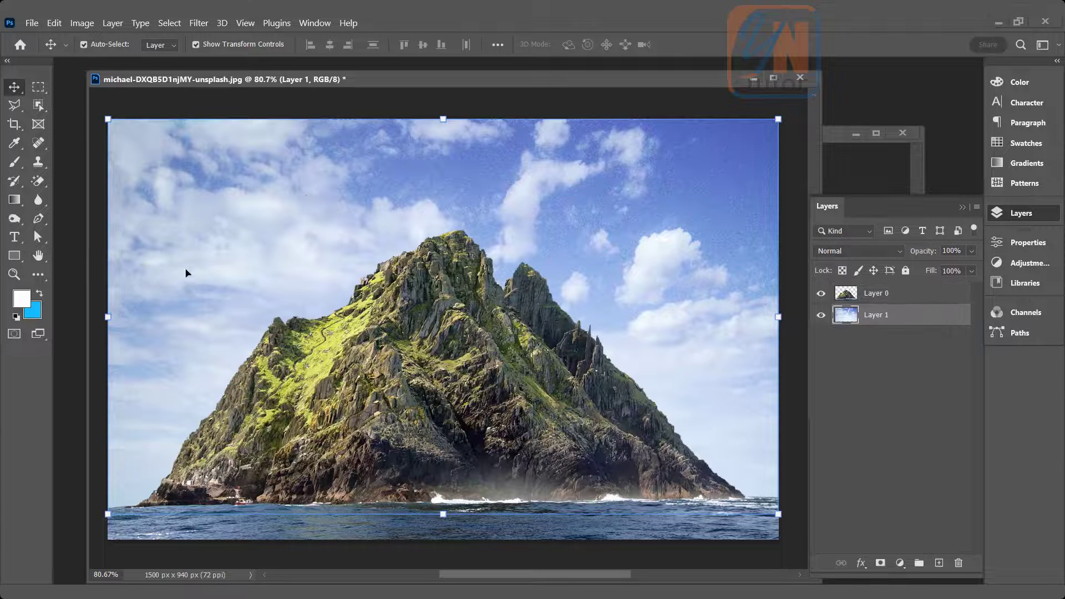